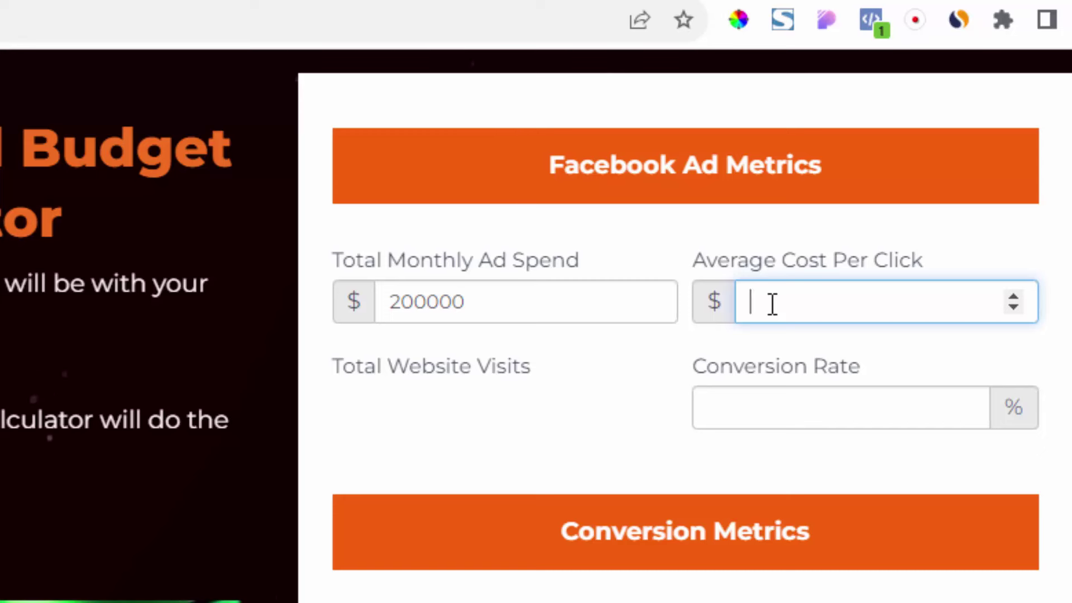
Step: Set the average cost per click to $100 and the conversion rate to 2% in the Facebook ad metrics
{"action": "type", "text": "100"}
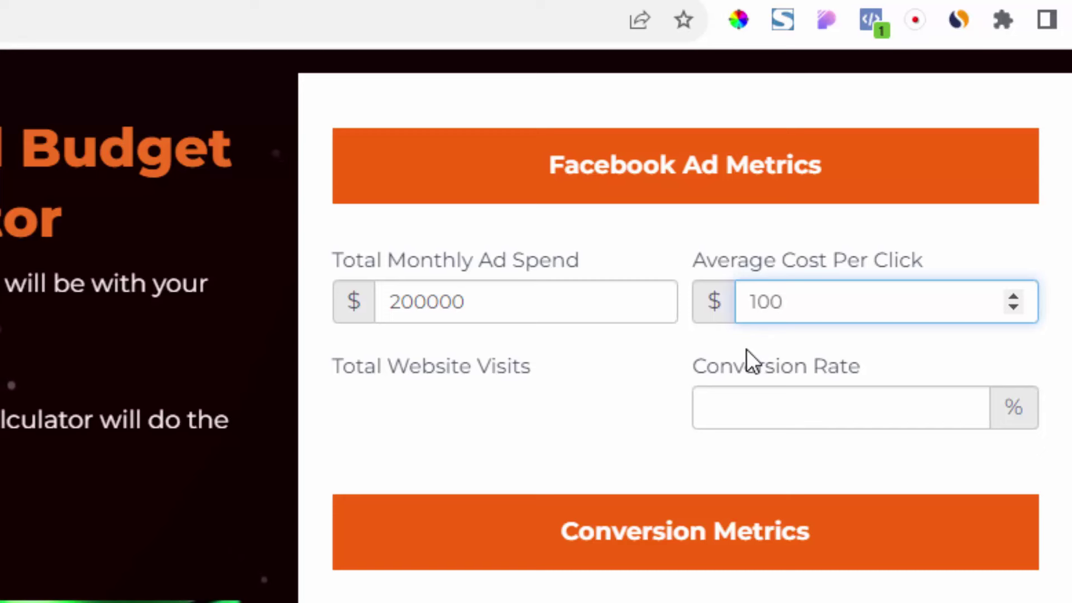
{"action": "left_click", "coordinate": [743, 402]}
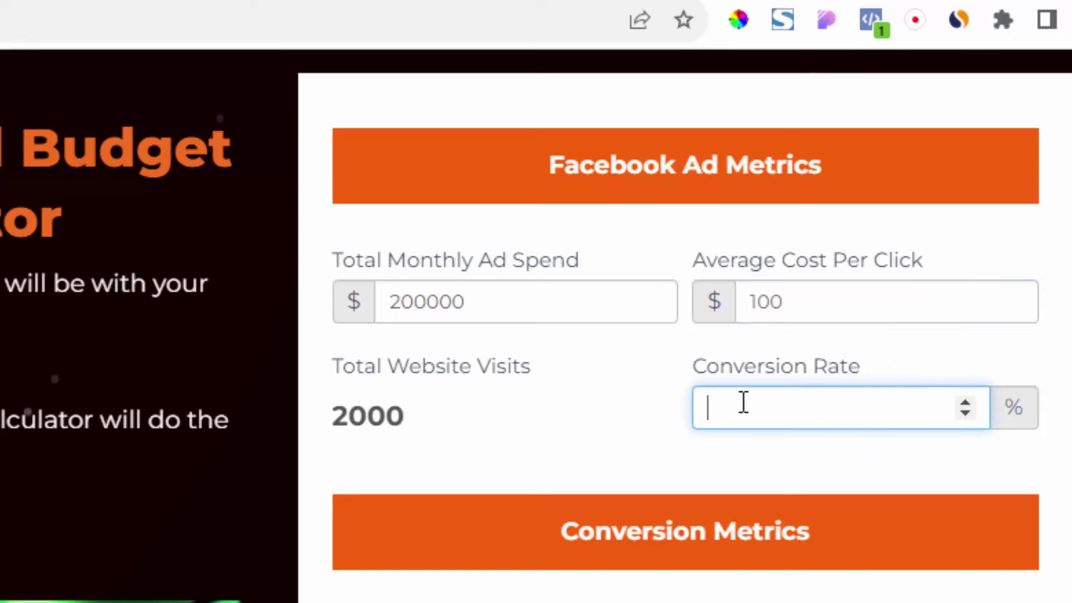
{"action": "type", "text": "2"}
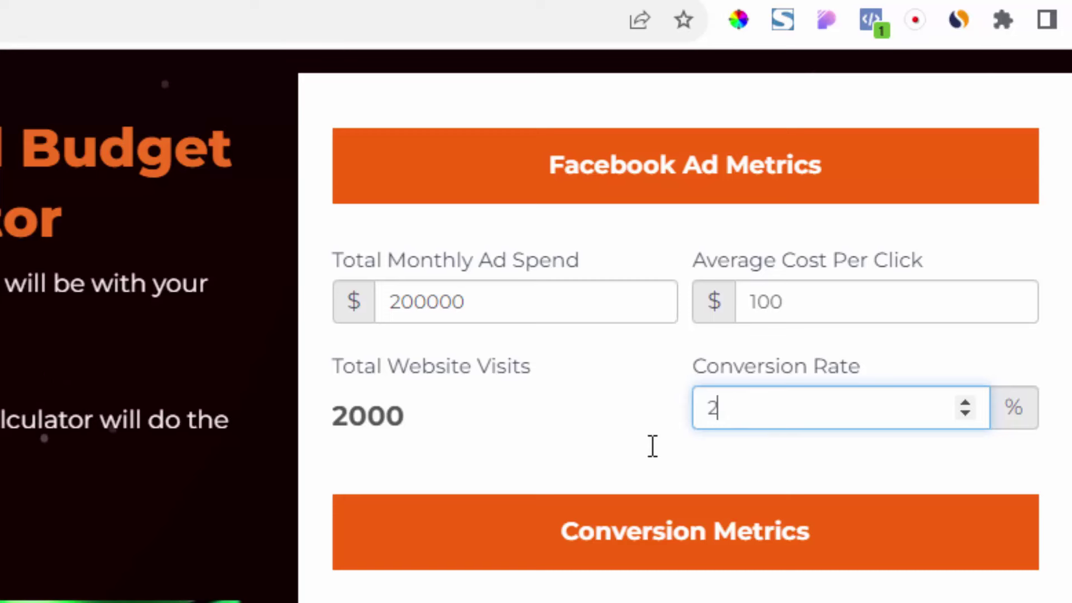
{"action": "left_click", "coordinate": [652, 446]}
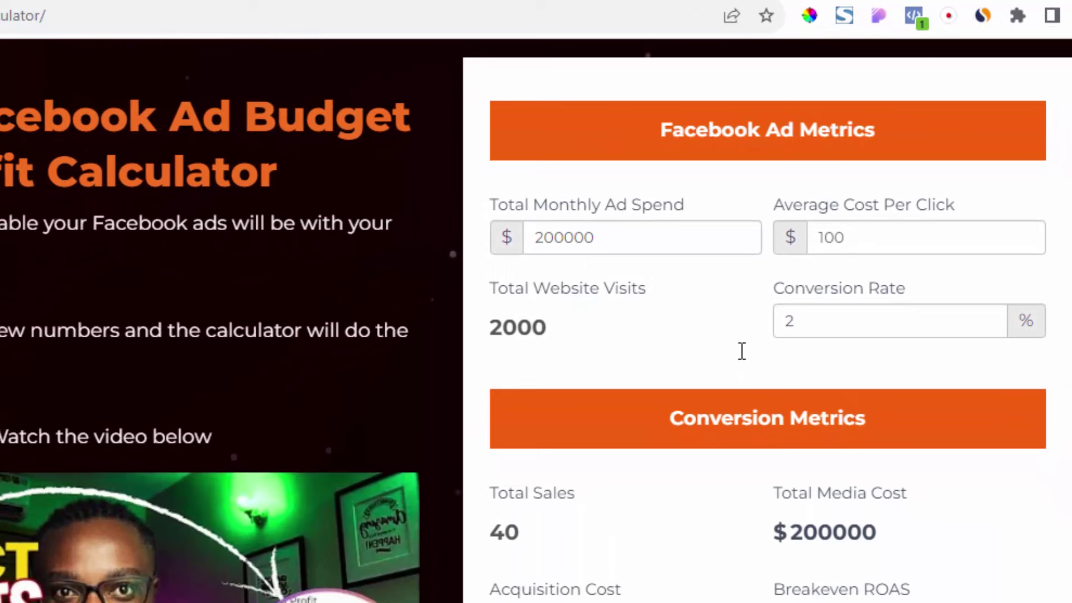
Step: Fill in the business metrics with an average order value of $30000, monthly operational cost of $50000 and product cost of $11000
{"action": "scroll", "coordinate": [741, 351], "scroll_direction": "down", "scroll_amount": 1}
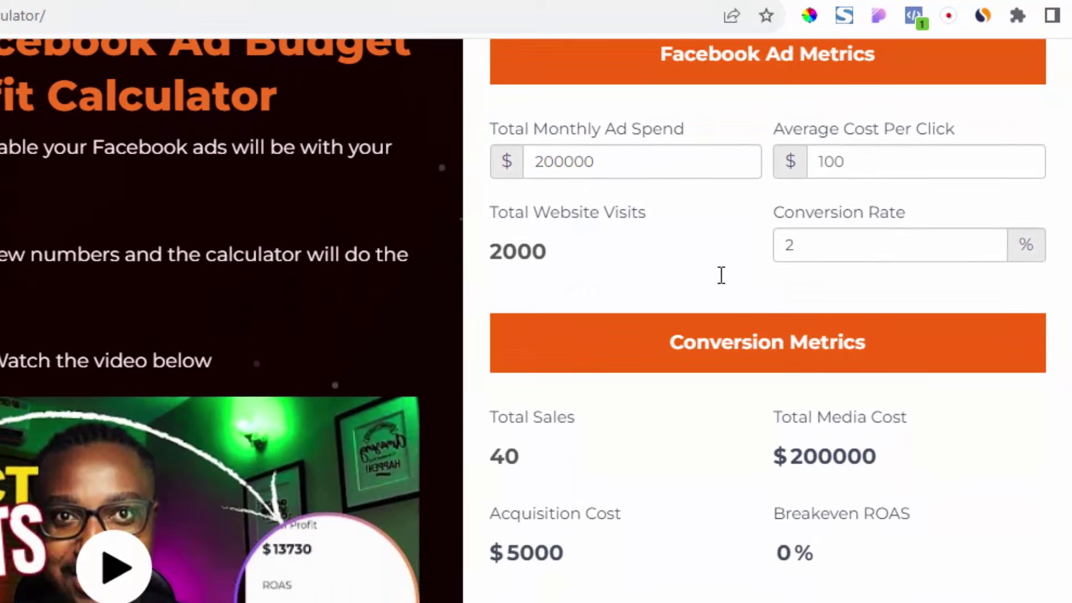
{"action": "scroll", "coordinate": [720, 273], "scroll_direction": "down", "scroll_amount": 3}
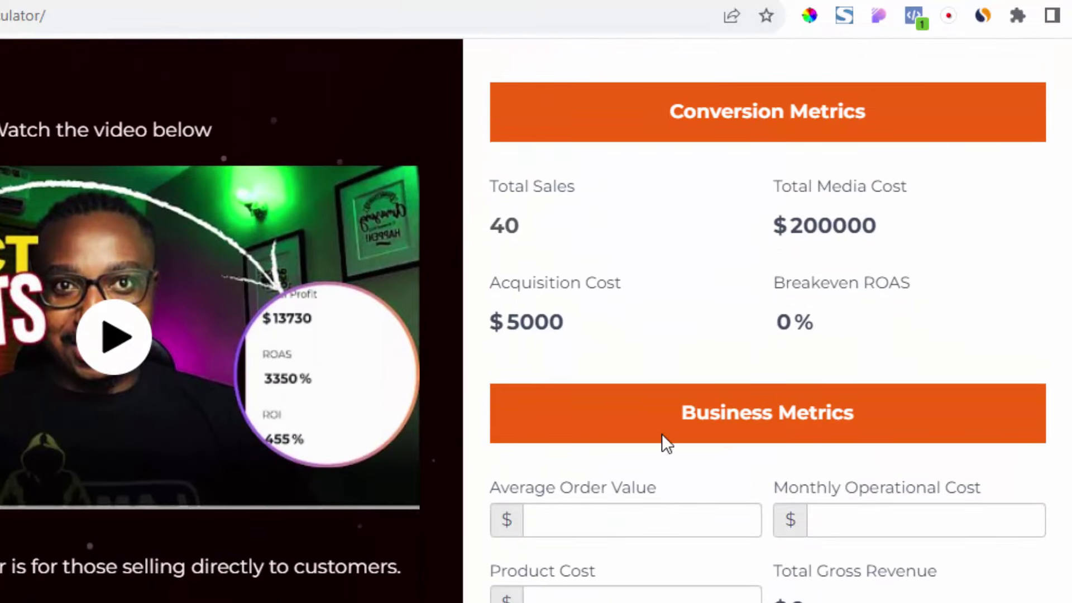
{"action": "left_click", "coordinate": [598, 530]}
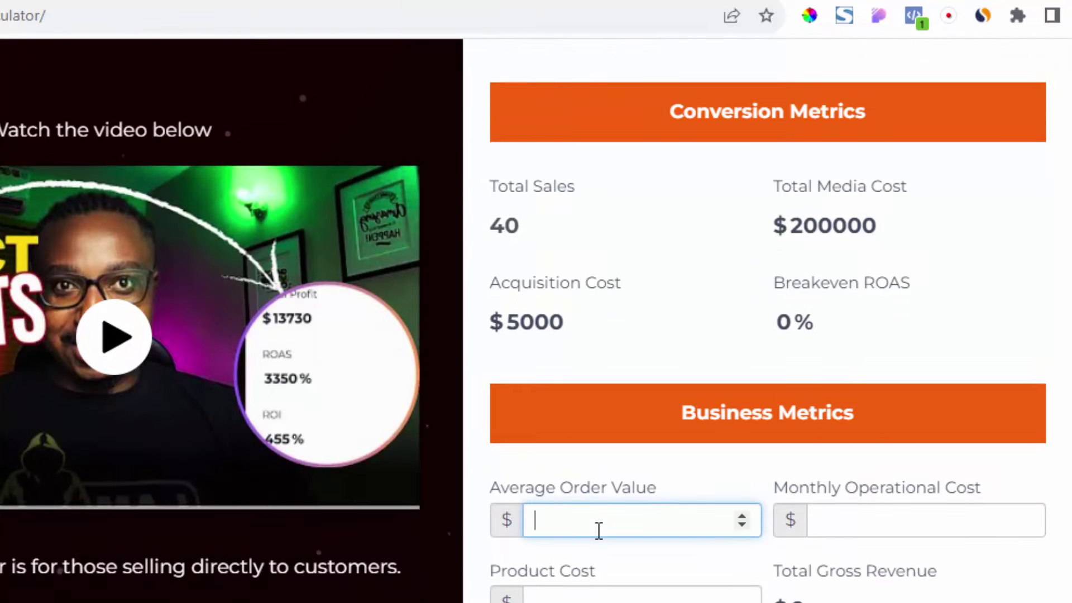
{"action": "type", "text": "30000"}
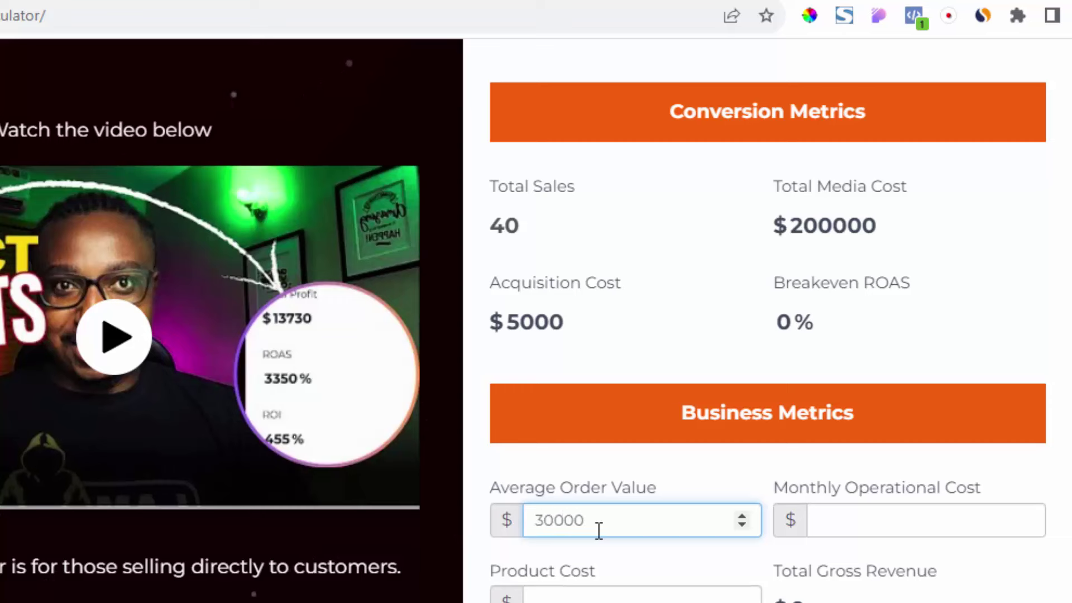
{"action": "left_click", "coordinate": [843, 526]}
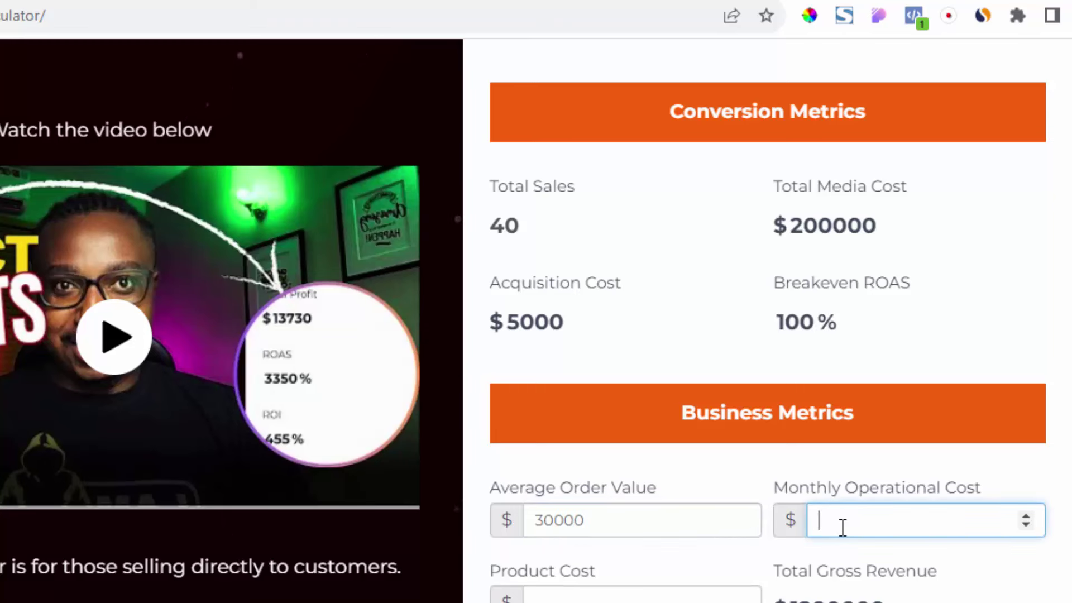
{"action": "type", "text": "5"}
{"action": "type", "text": "0000"}
{"action": "left_click", "coordinate": [623, 598]}
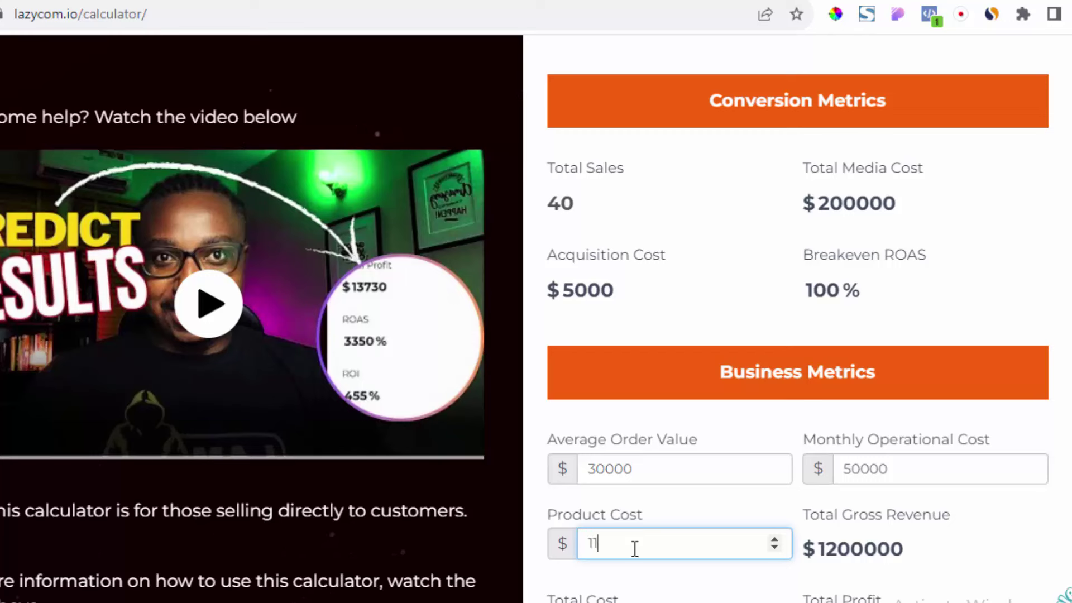
{"action": "type", "text": "000"}
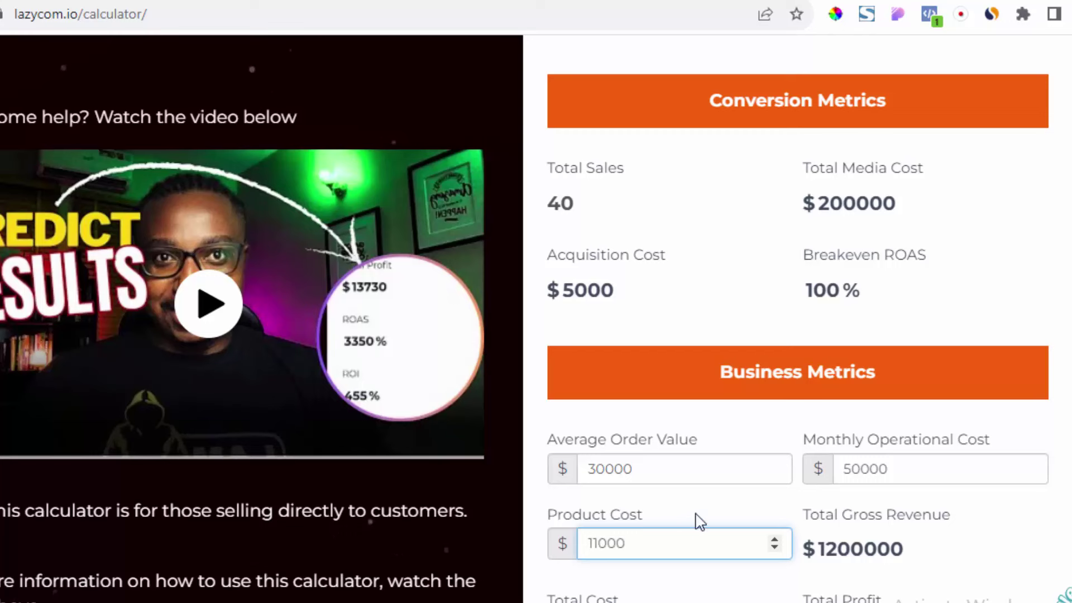
{"action": "left_click", "coordinate": [761, 510]}
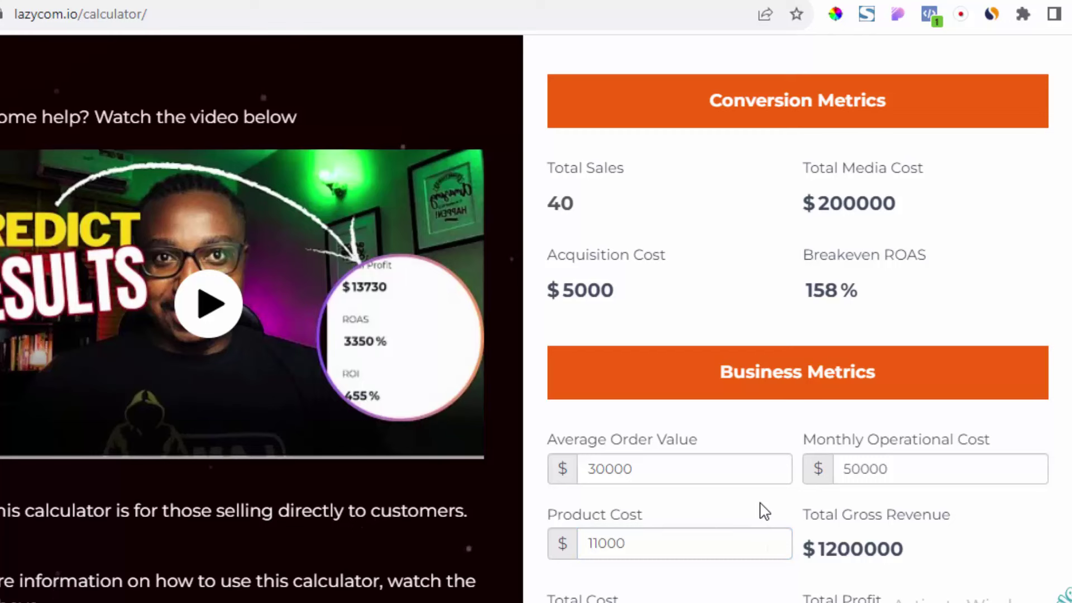
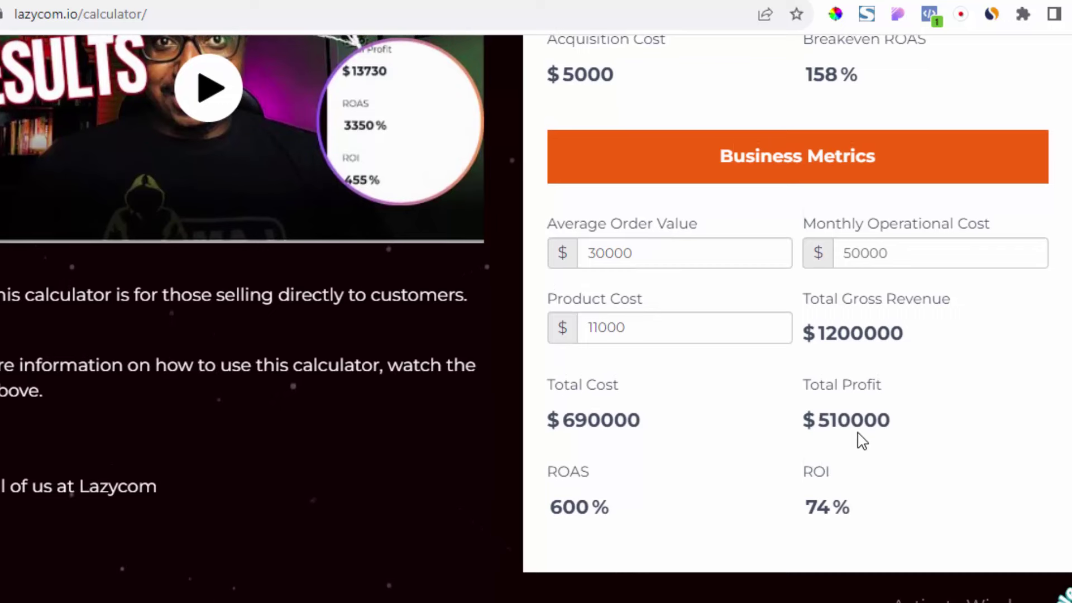
Step: Review the calculated total profit, ROAS and ROI together with the ad and conversion metrics
{"action": "scroll", "coordinate": [862, 441], "scroll_direction": "up", "scroll_amount": 3}
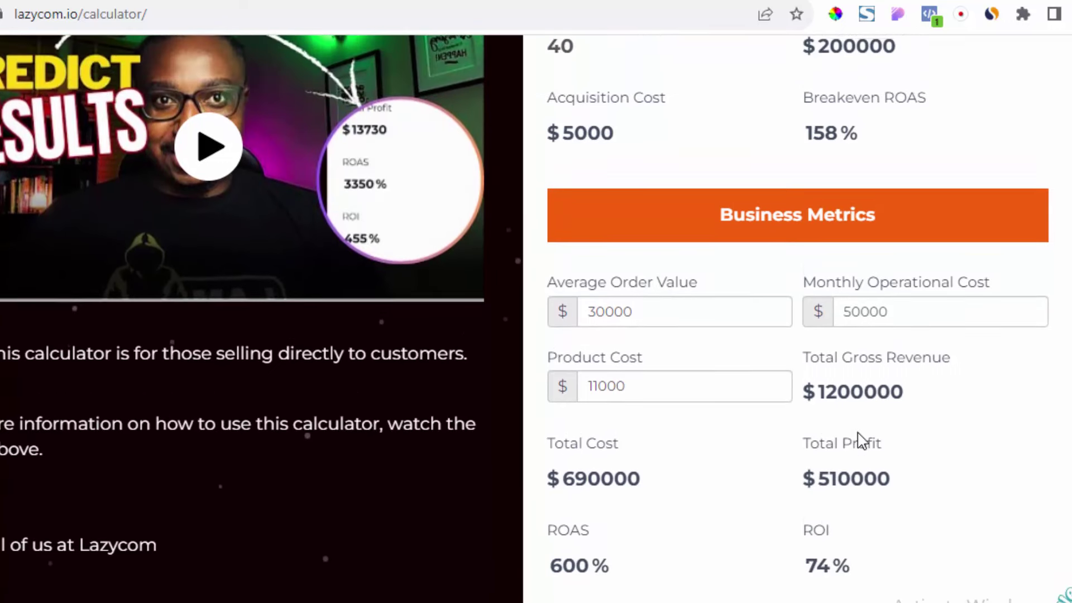
{"action": "scroll", "coordinate": [868, 425], "scroll_direction": "down", "scroll_amount": 1}
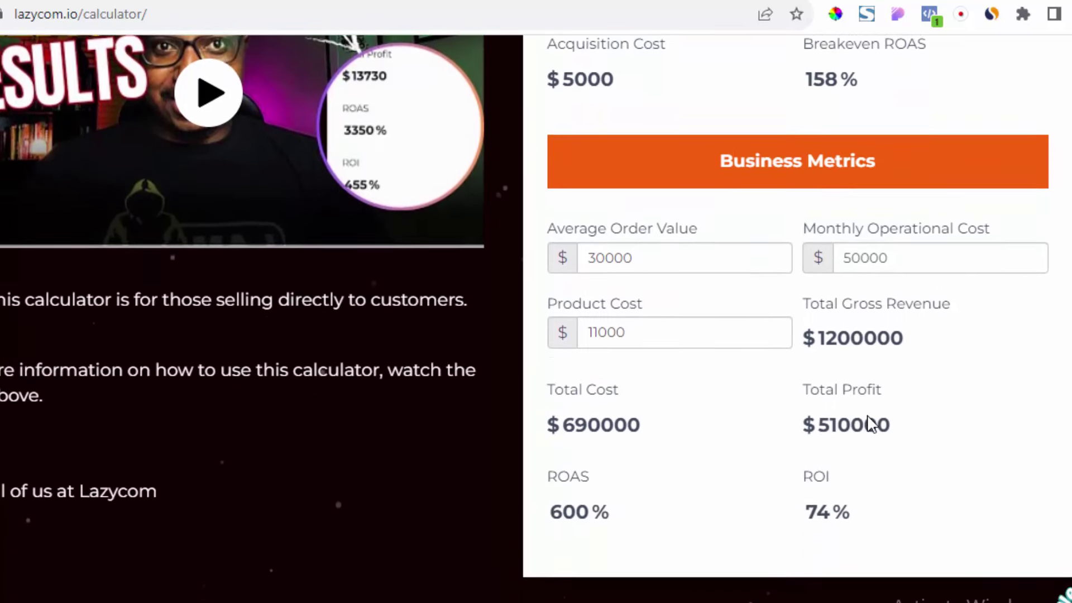
{"action": "scroll", "coordinate": [868, 426], "scroll_direction": "up", "scroll_amount": 1}
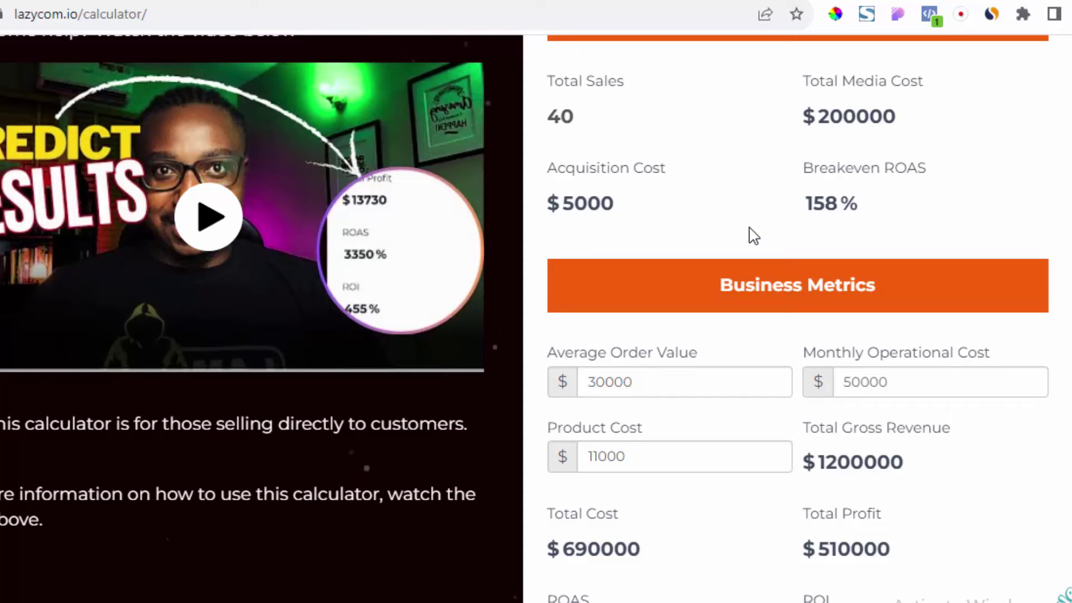
{"action": "scroll", "coordinate": [751, 234], "scroll_direction": "up", "scroll_amount": 5}
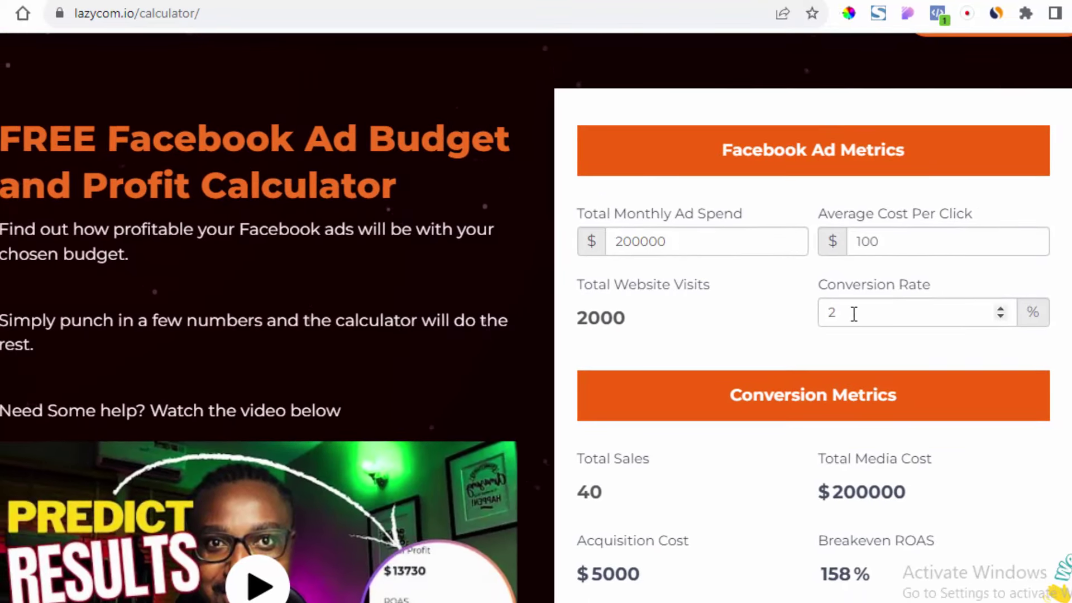
{"action": "scroll", "coordinate": [748, 377], "scroll_direction": "down", "scroll_amount": 7}
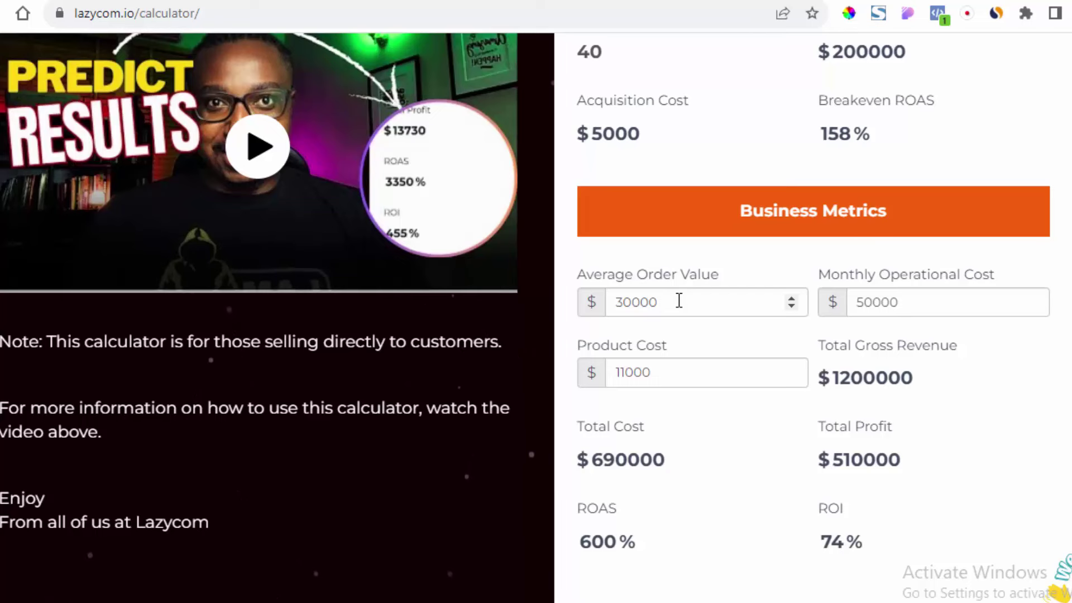
Step: Raise the total monthly ad spend to $500000 and check the recalculated total profit
{"action": "scroll", "coordinate": [678, 300], "scroll_direction": "up", "scroll_amount": 3}
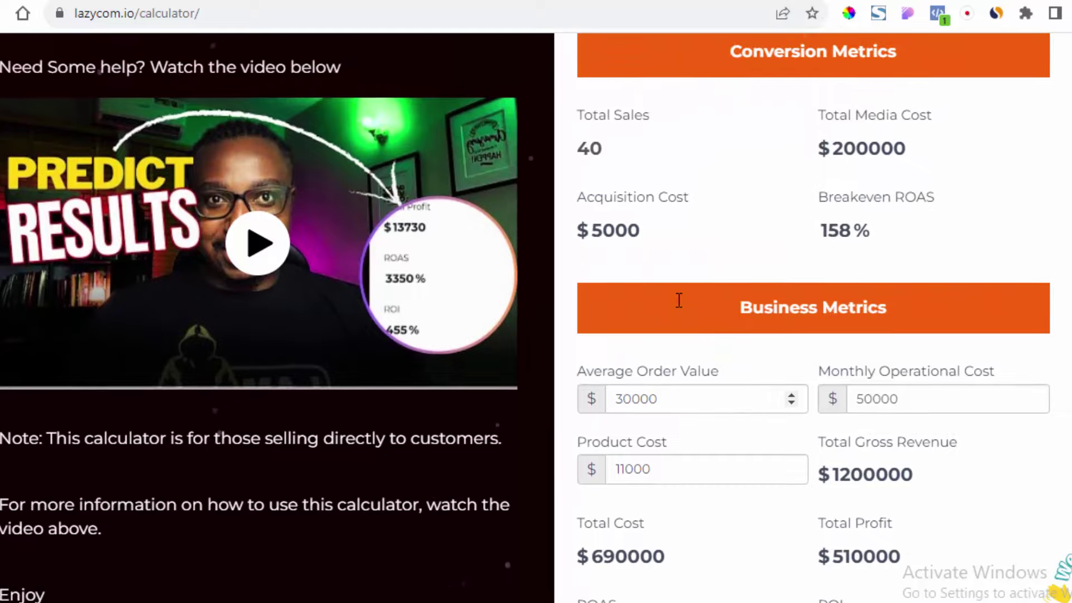
{"action": "scroll", "coordinate": [679, 300], "scroll_direction": "up", "scroll_amount": 5}
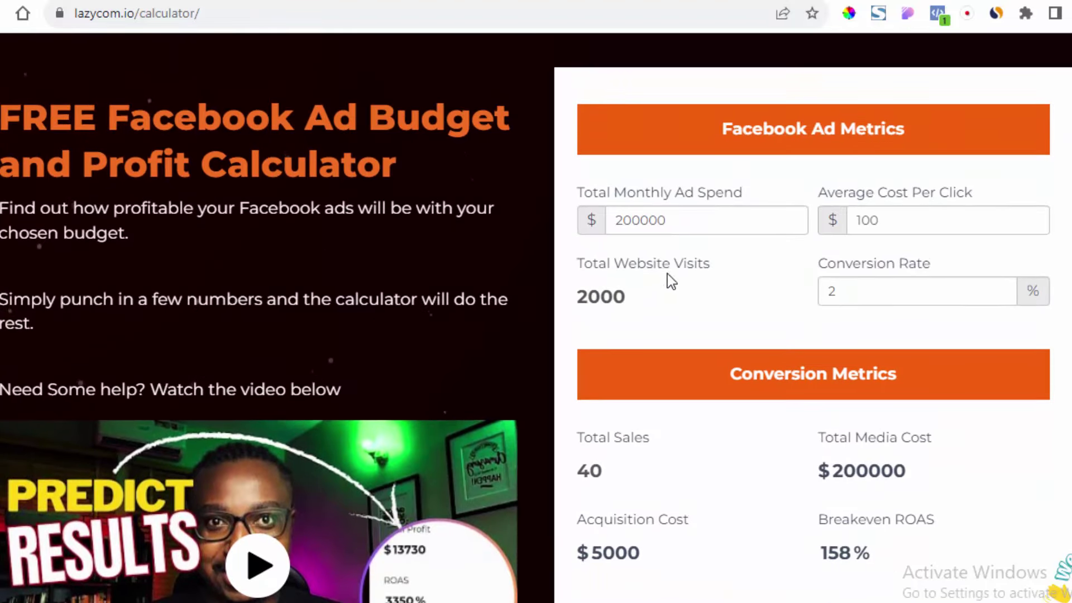
{"action": "left_click", "coordinate": [624, 222]}
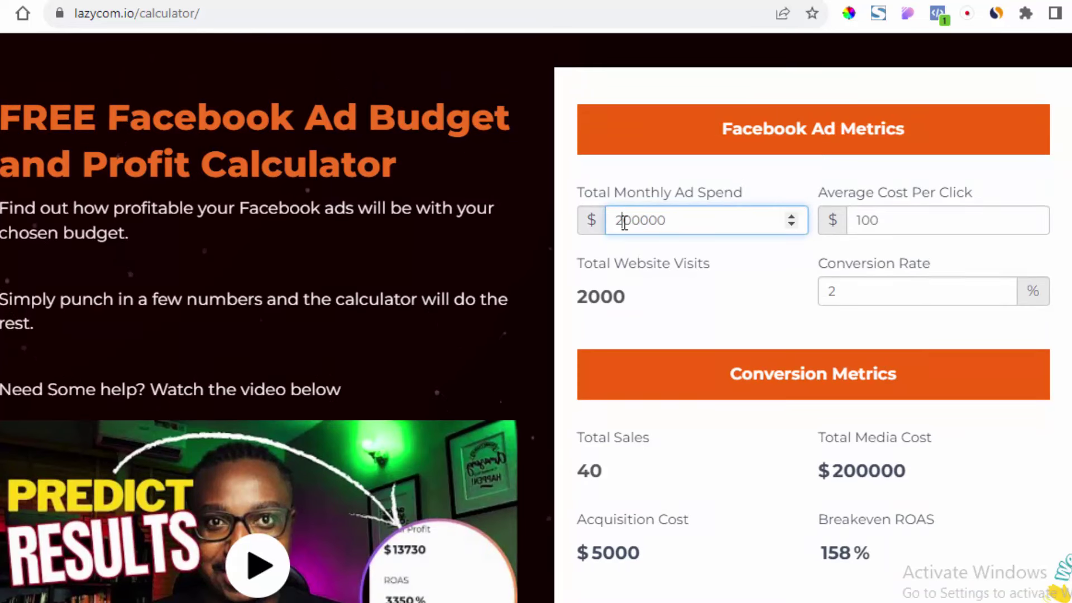
{"action": "key", "text": "BackSpace"}
{"action": "type", "text": "5"}
{"action": "left_click", "coordinate": [749, 256]}
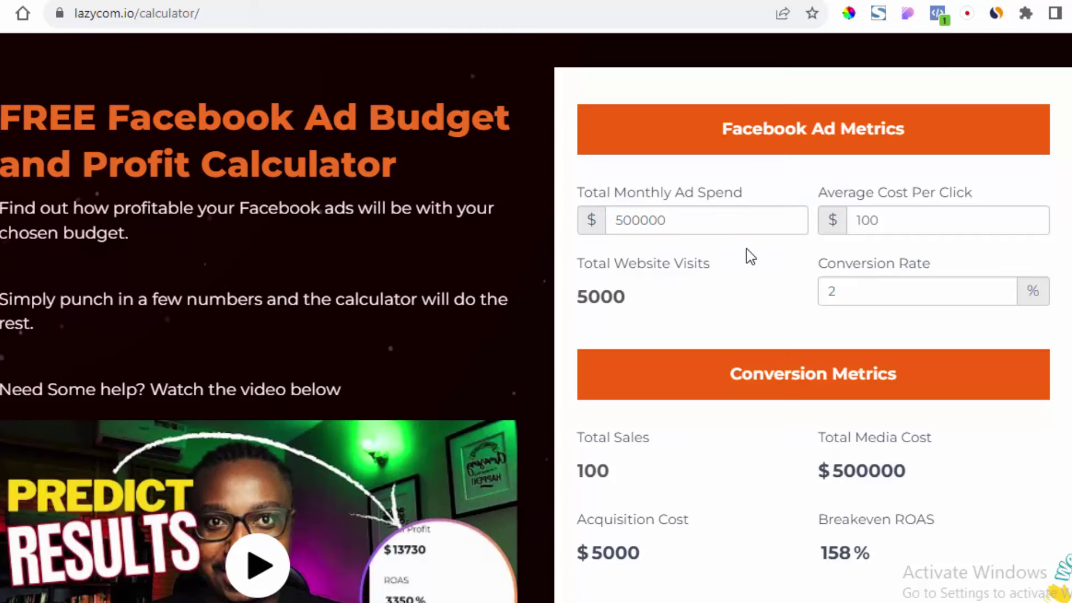
{"action": "scroll", "coordinate": [747, 250], "scroll_direction": "down", "scroll_amount": 10}
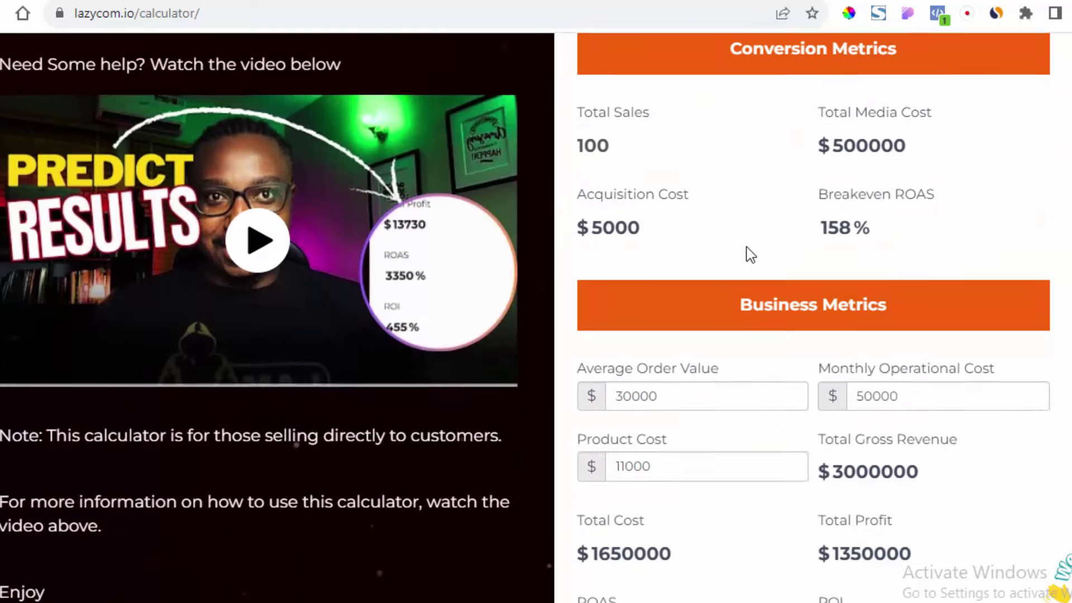
{"action": "scroll", "coordinate": [746, 247], "scroll_direction": "up", "scroll_amount": 1}
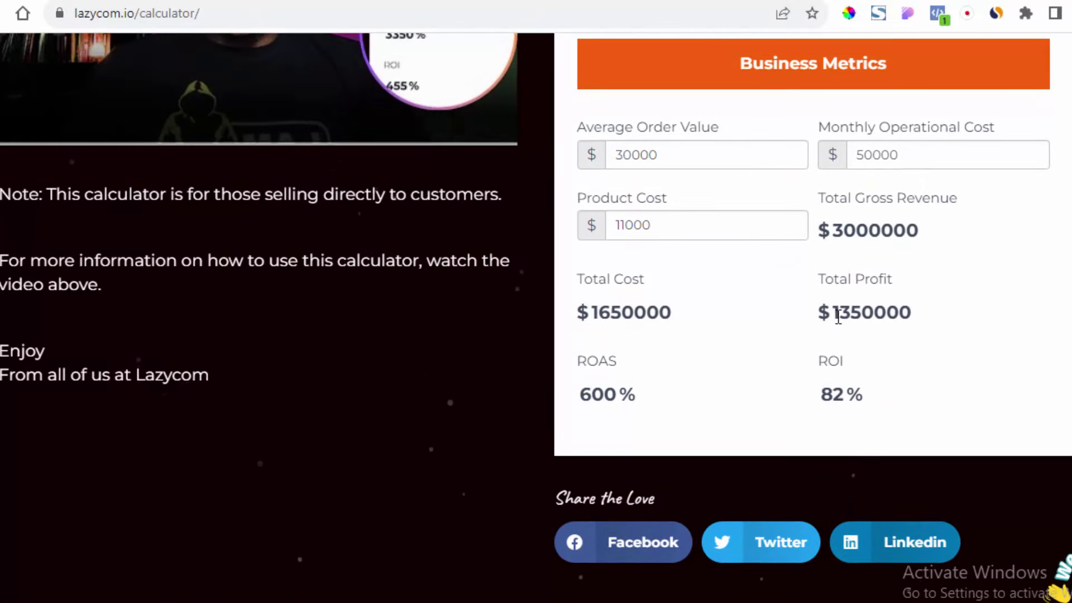
{"action": "left_click_drag", "start_coordinate": [840, 312], "coordinate": [919, 309]}
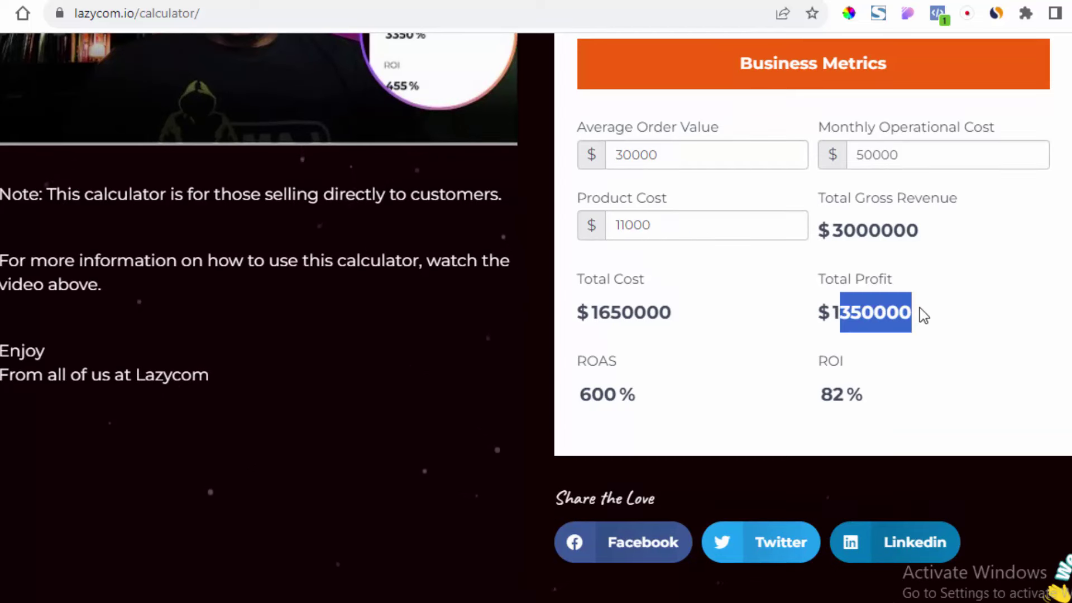
Step: Set the conversion rate to 2.5% and check the recalculated revenue, profit and sales figures
{"action": "scroll", "coordinate": [940, 277], "scroll_direction": "up", "scroll_amount": 9}
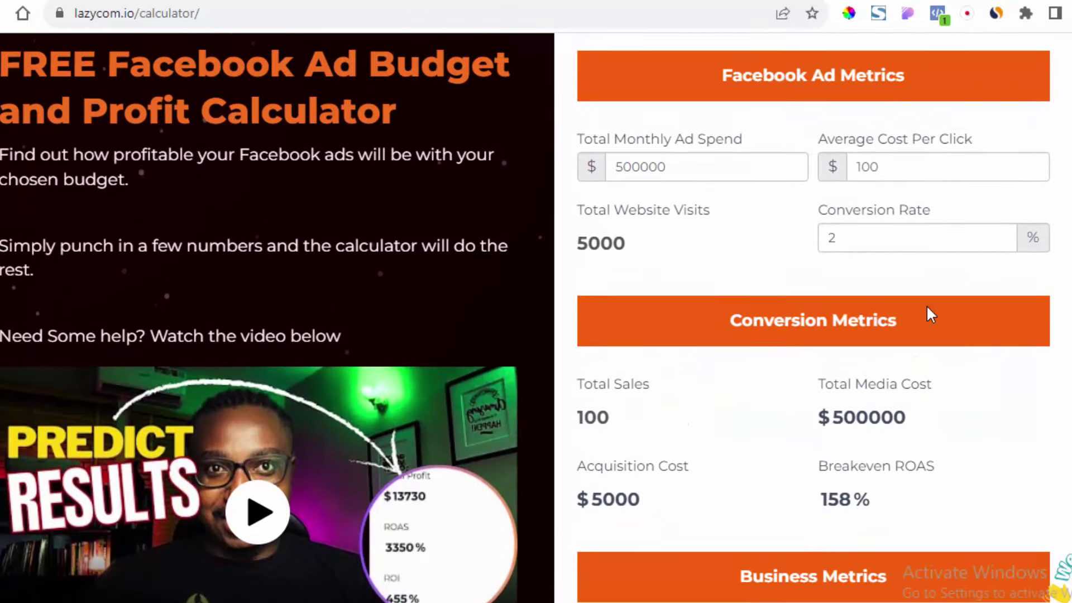
{"action": "left_click", "coordinate": [889, 244]}
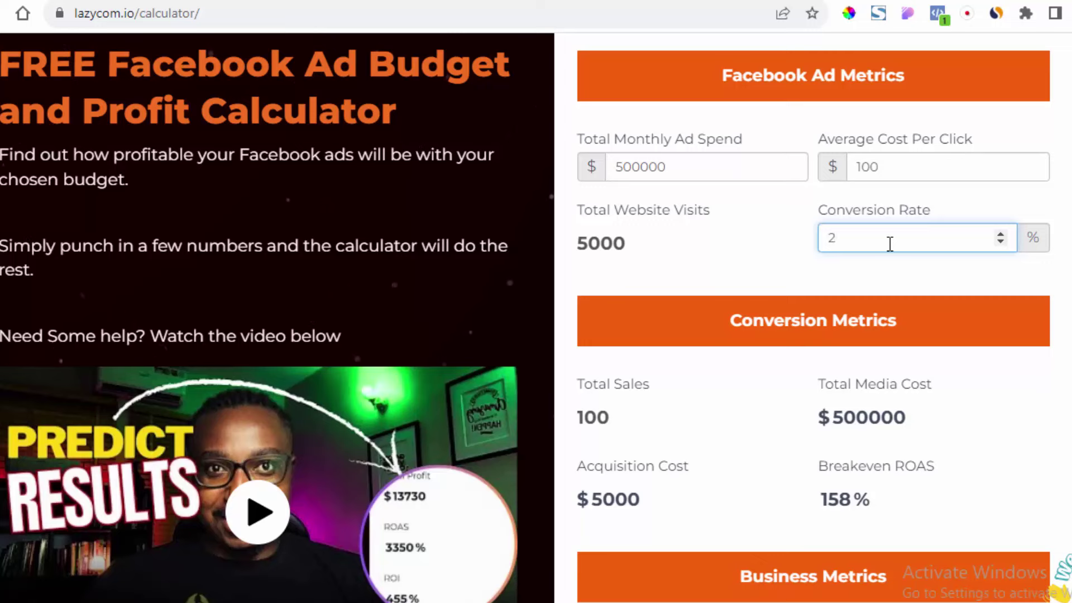
{"action": "type", "text": ".5"}
{"action": "scroll", "coordinate": [934, 416], "scroll_direction": "down", "scroll_amount": 10}
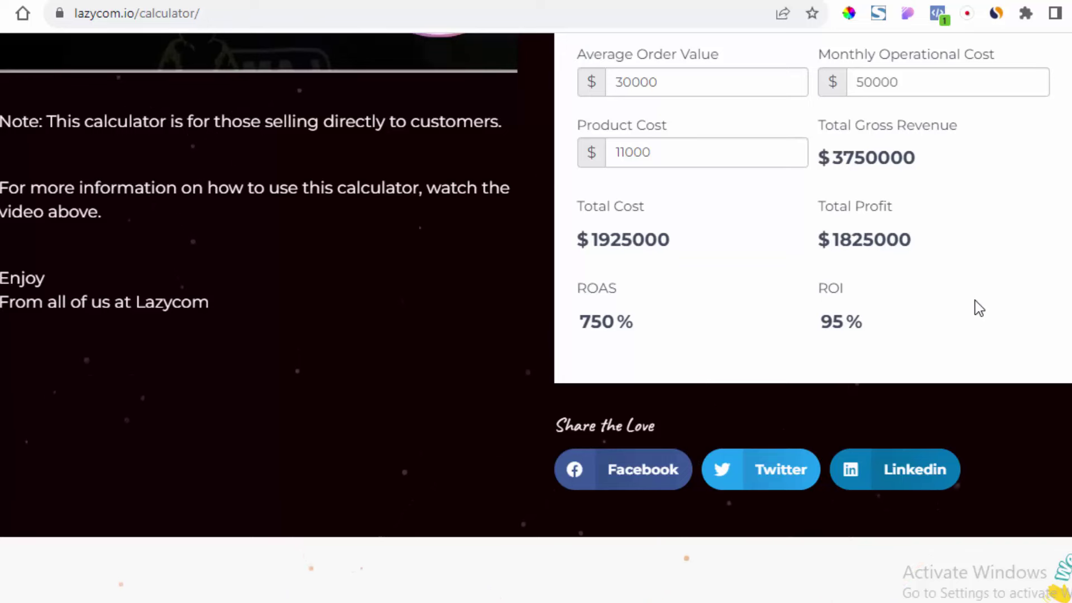
{"action": "scroll", "coordinate": [973, 300], "scroll_direction": "up", "scroll_amount": 8}
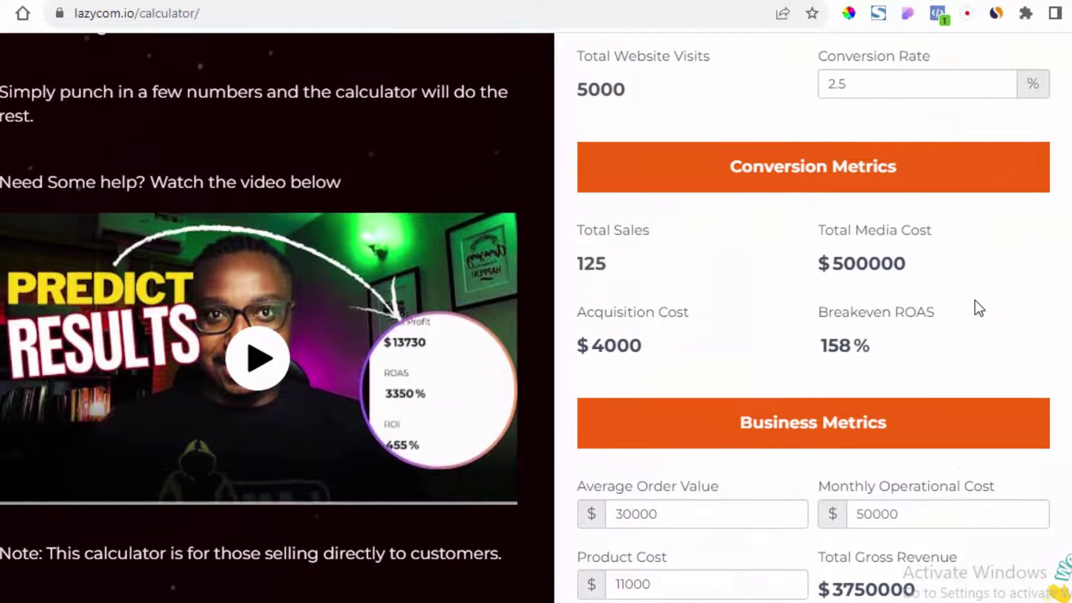
{"action": "scroll", "coordinate": [974, 301], "scroll_direction": "up", "scroll_amount": 3}
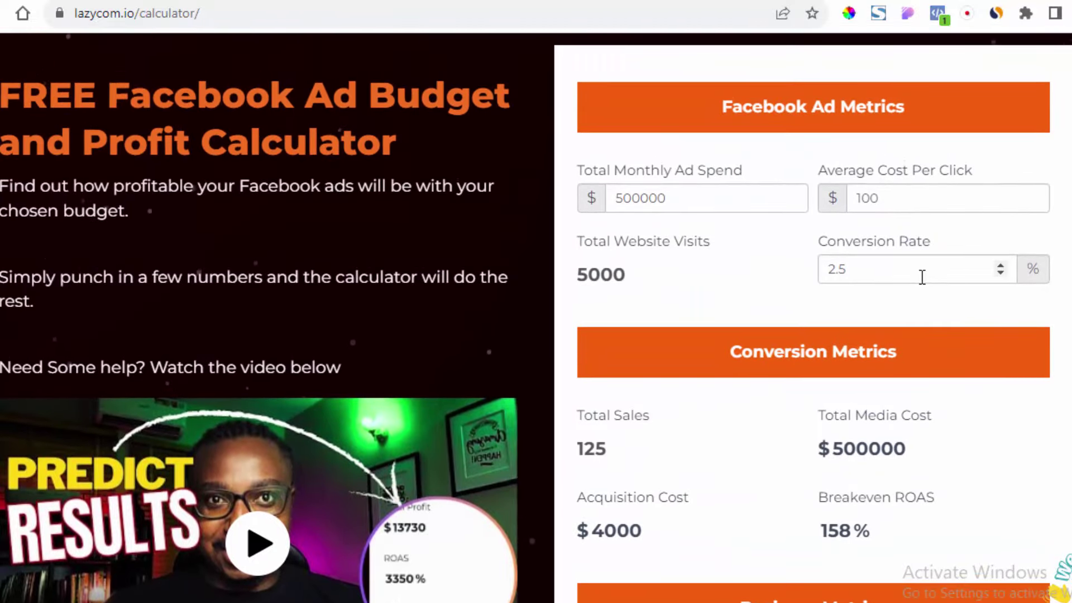
Step: Set the average order value to $42000 and check the recalculated total profit, ROAS and ROI
{"action": "scroll", "coordinate": [911, 287], "scroll_direction": "down", "scroll_amount": 4}
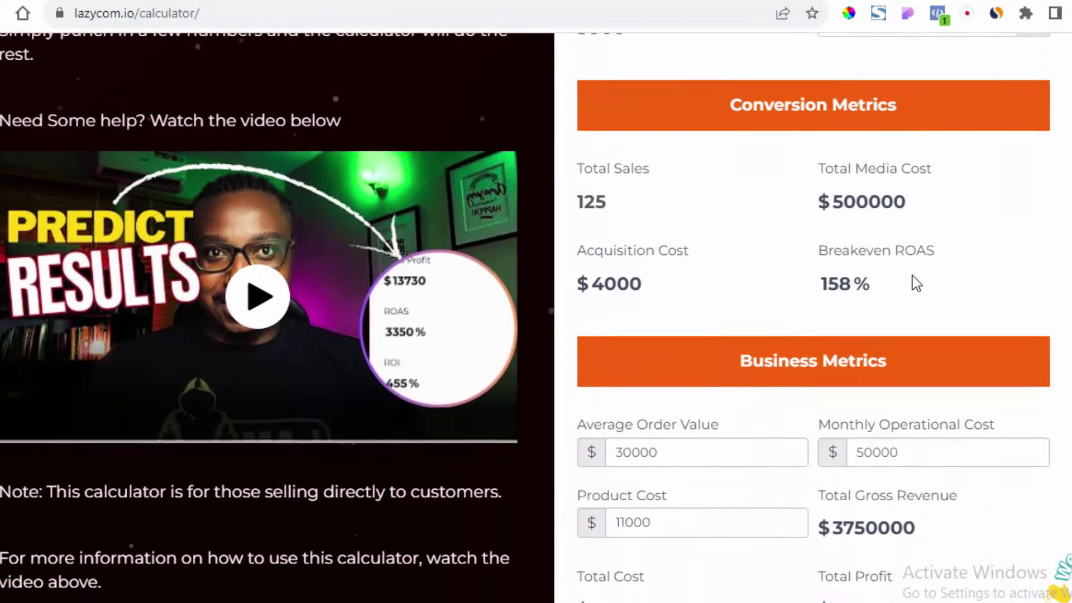
{"action": "scroll", "coordinate": [916, 284], "scroll_direction": "down", "scroll_amount": 2}
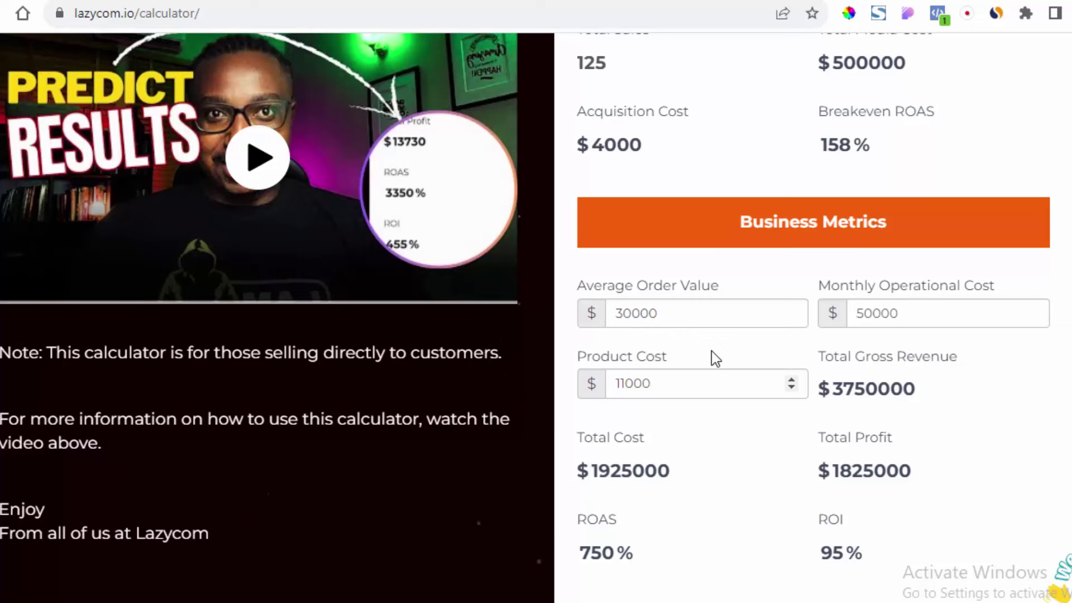
{"action": "left_click", "coordinate": [630, 314]}
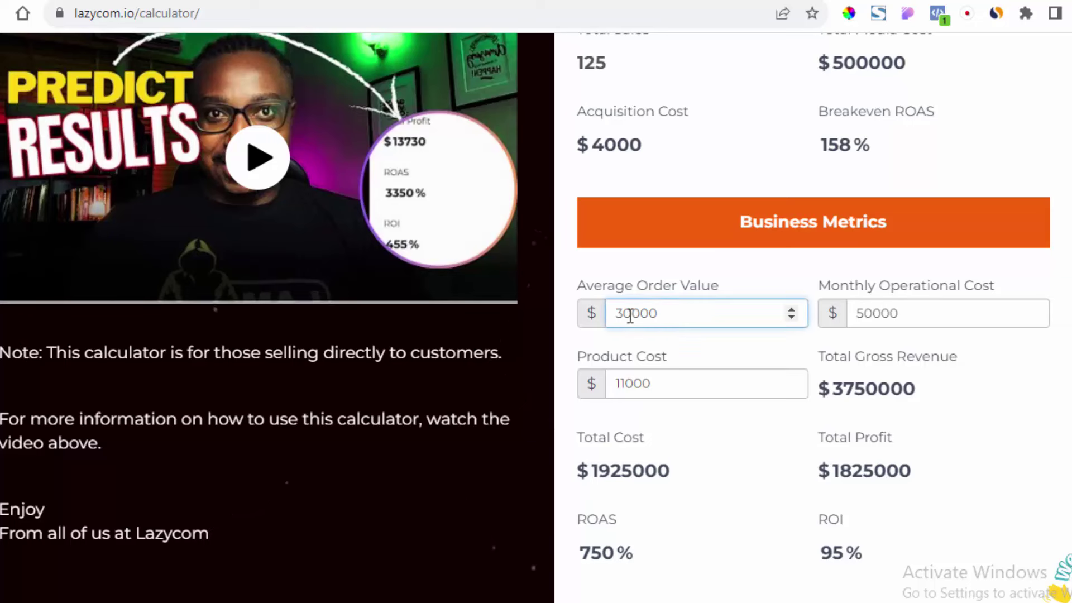
{"action": "key", "text": "BackSpace"}
{"action": "key", "text": "BackSpace"}
{"action": "type", "text": "42"}
{"action": "left_click", "coordinate": [720, 350]}
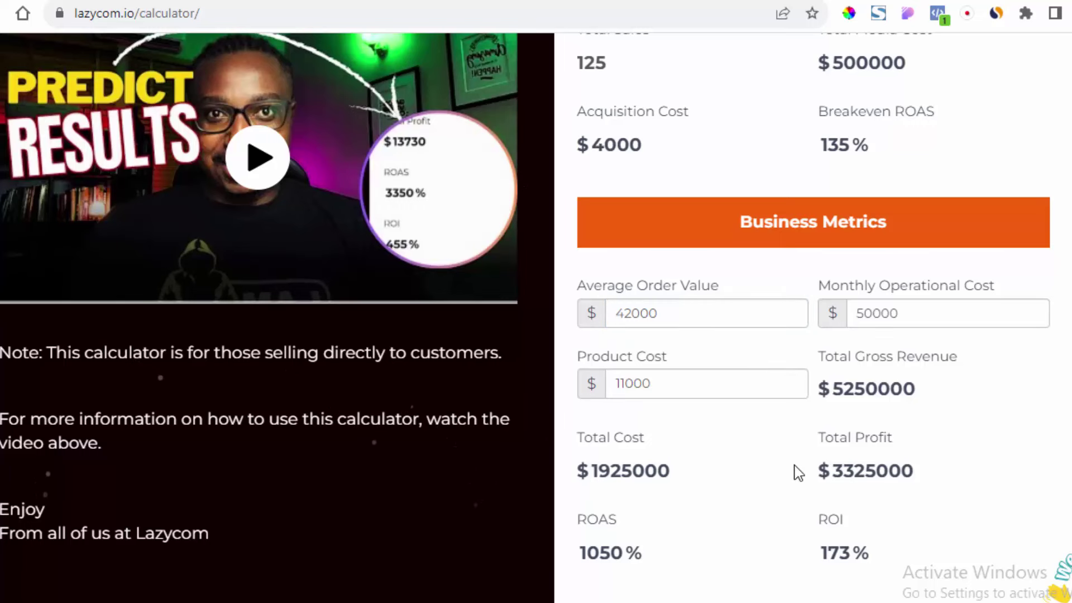
{"action": "scroll", "coordinate": [799, 471], "scroll_direction": "down", "scroll_amount": 1}
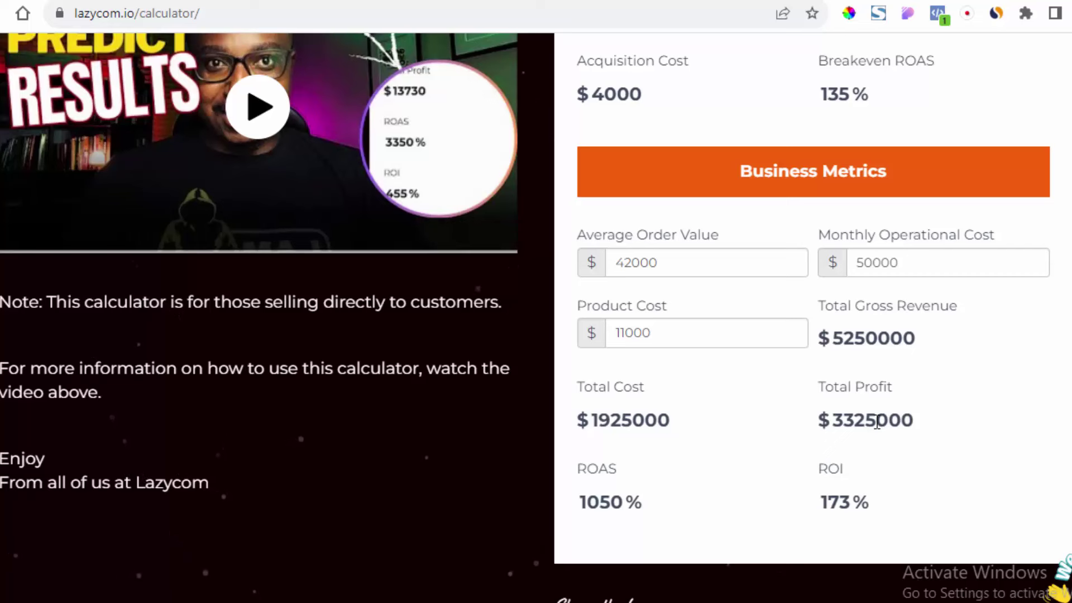
Step: Raise the total monthly ad spend to $1000000 and check the recalculated sales, revenue and total profit
{"action": "scroll", "coordinate": [876, 422], "scroll_direction": "up", "scroll_amount": 9}
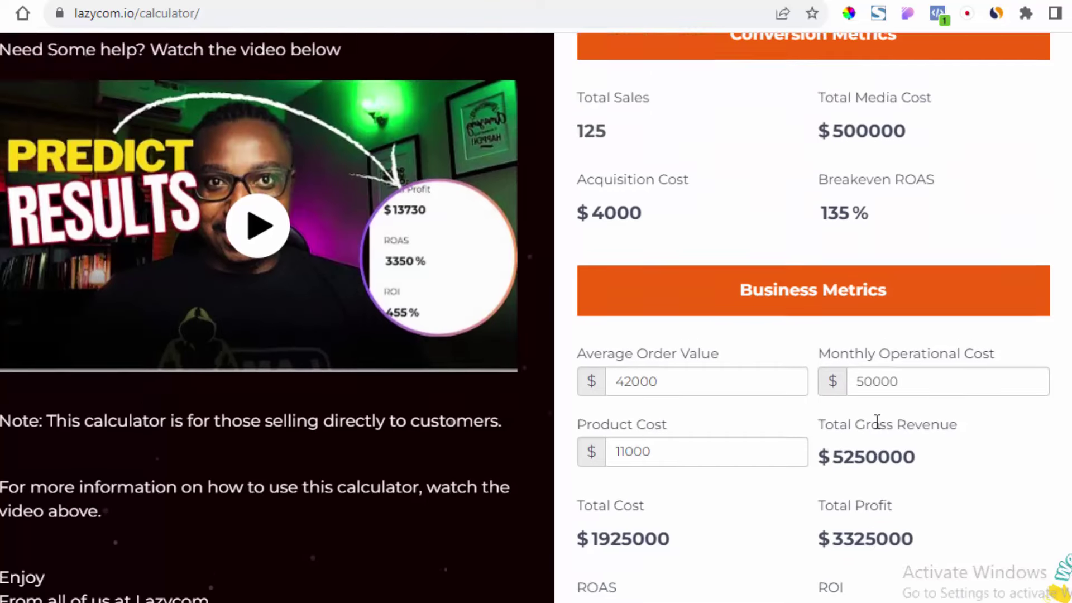
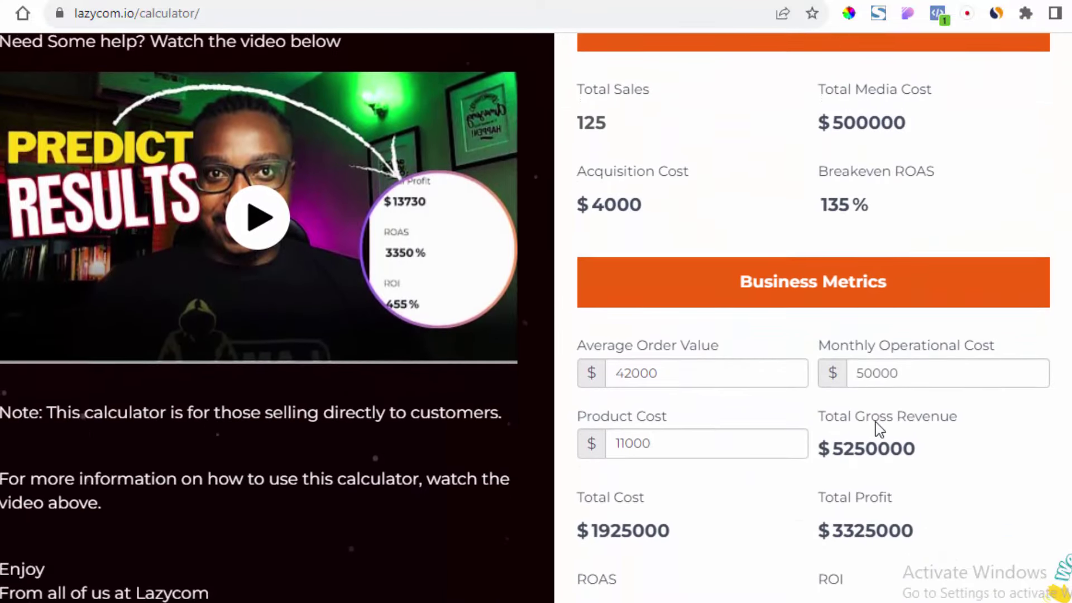
{"action": "scroll", "coordinate": [875, 422], "scroll_direction": "up", "scroll_amount": 2}
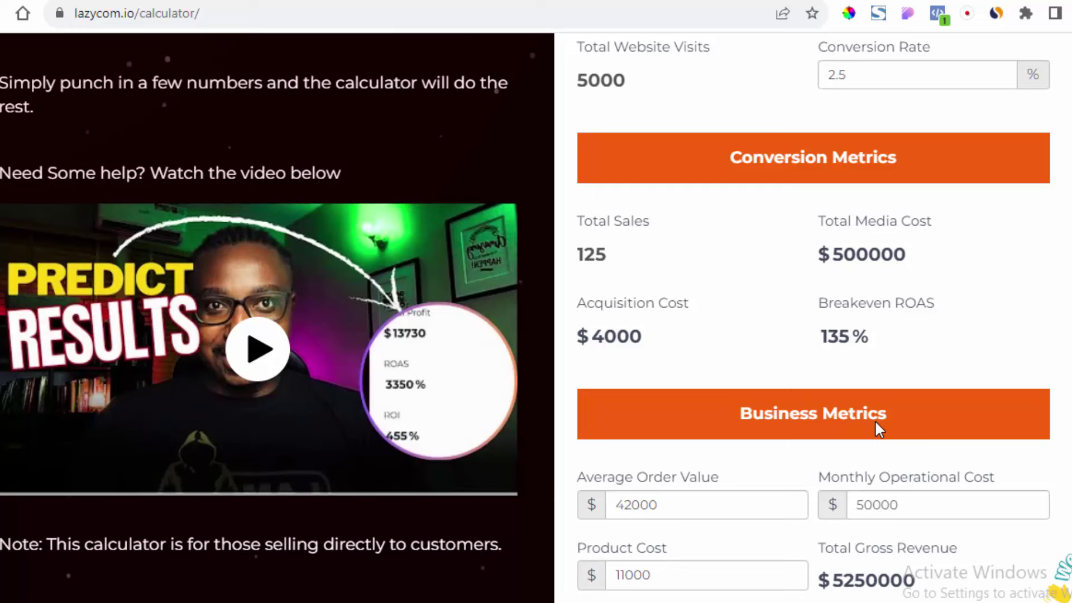
{"action": "scroll", "coordinate": [876, 422], "scroll_direction": "up", "scroll_amount": 1}
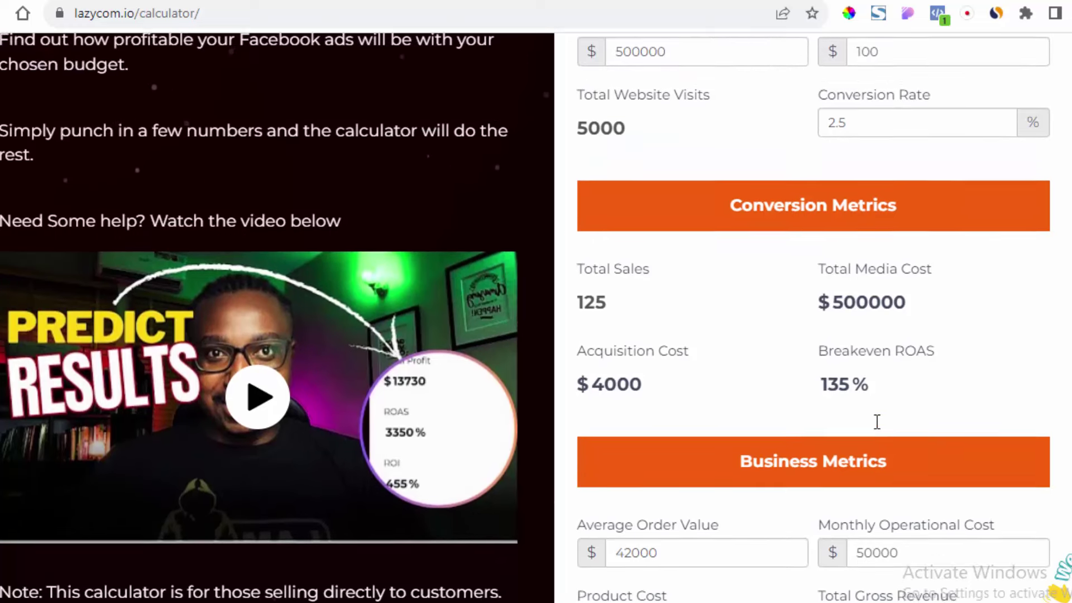
{"action": "scroll", "coordinate": [875, 422], "scroll_direction": "up", "scroll_amount": 1}
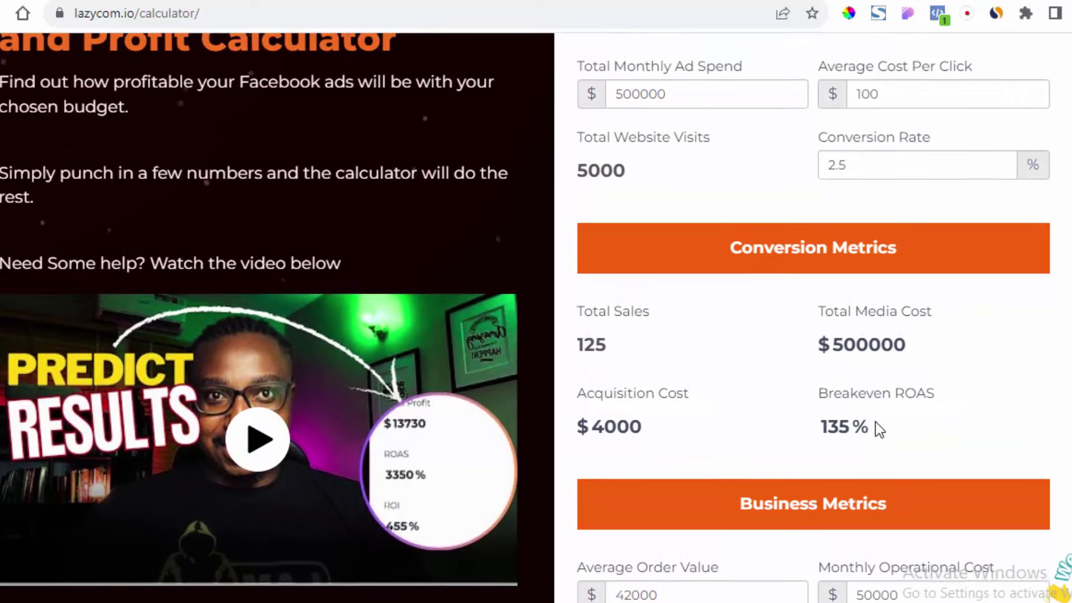
{"action": "scroll", "coordinate": [875, 422], "scroll_direction": "up", "scroll_amount": 1}
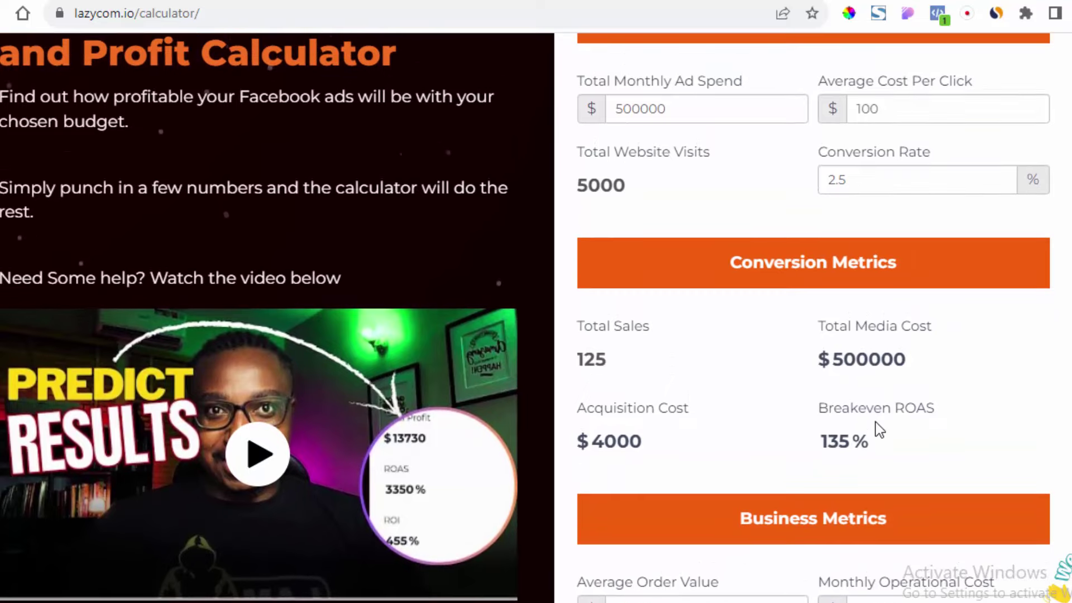
{"action": "left_click", "coordinate": [624, 109]}
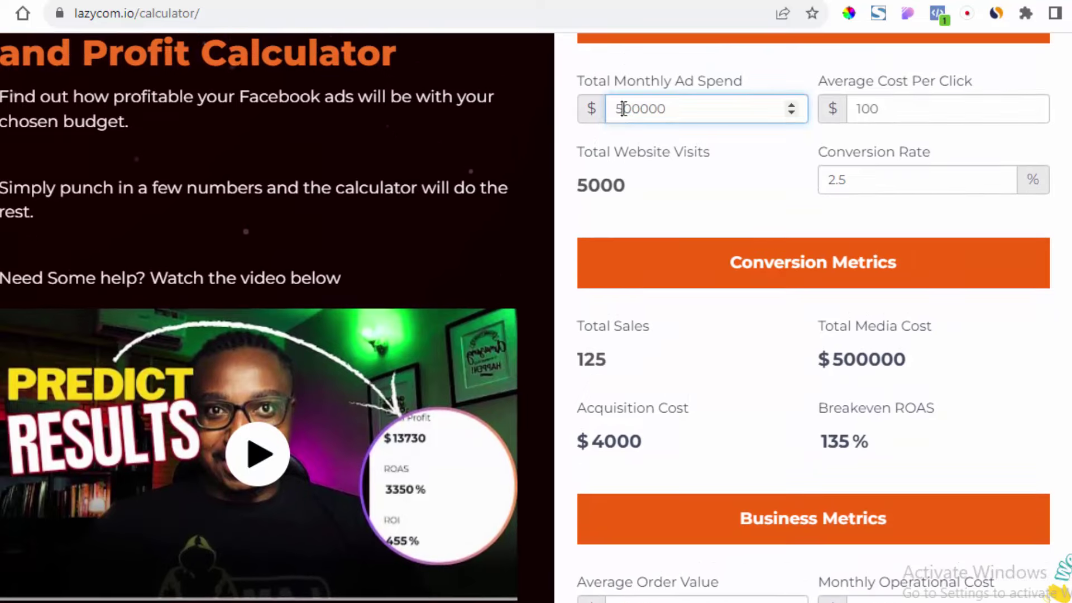
{"action": "key", "text": "BackSpace"}
{"action": "type", "text": "1000"}
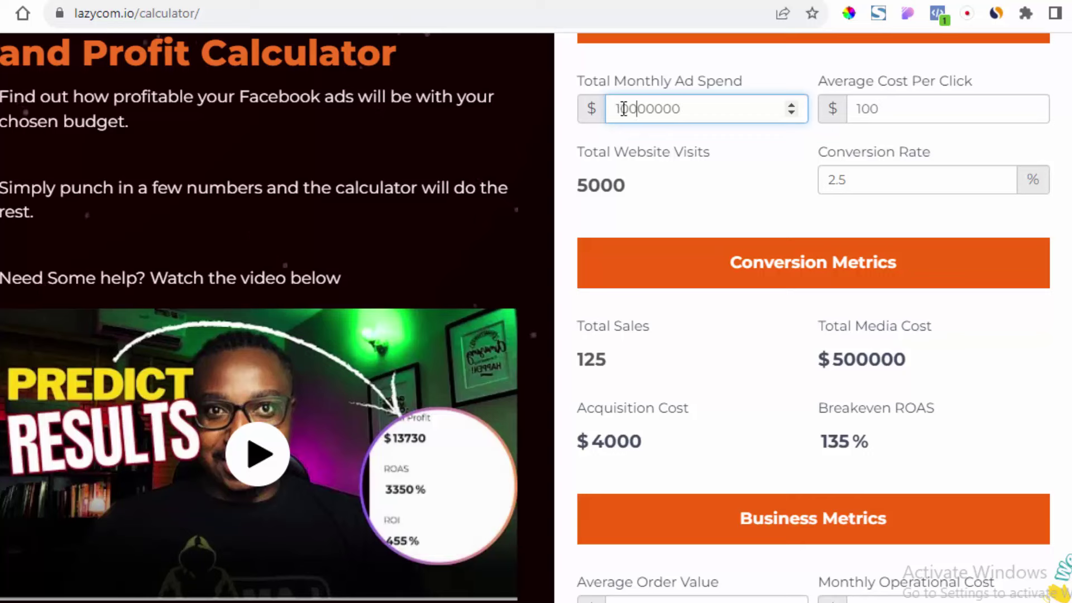
{"action": "key", "text": "BackSpace"}
{"action": "left_click", "coordinate": [786, 207]}
{"action": "scroll", "coordinate": [785, 206], "scroll_direction": "down", "scroll_amount": 8}
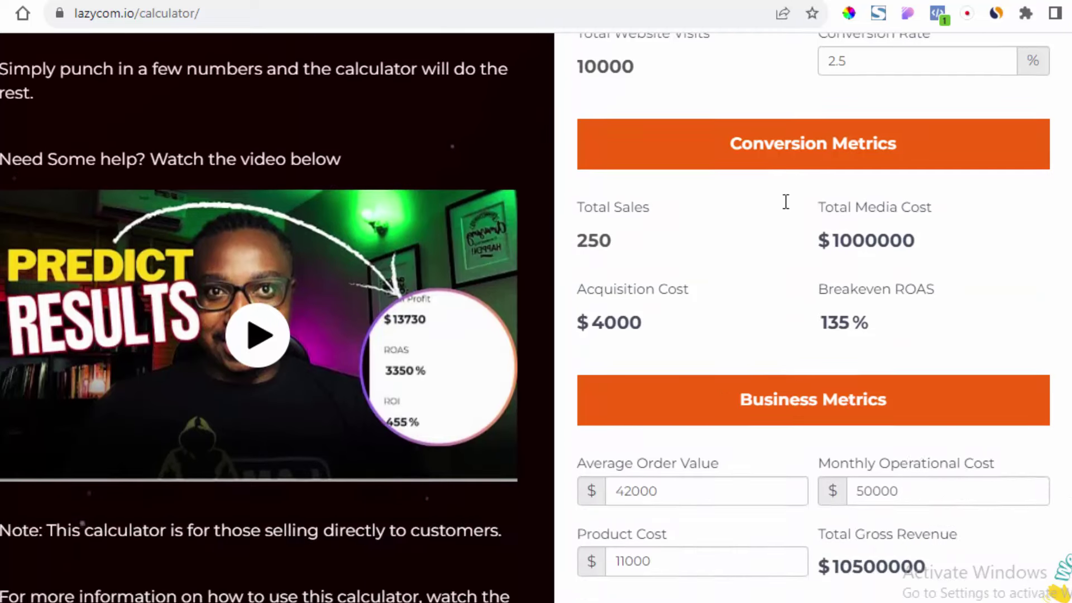
{"action": "scroll", "coordinate": [785, 202], "scroll_direction": "down", "scroll_amount": 1}
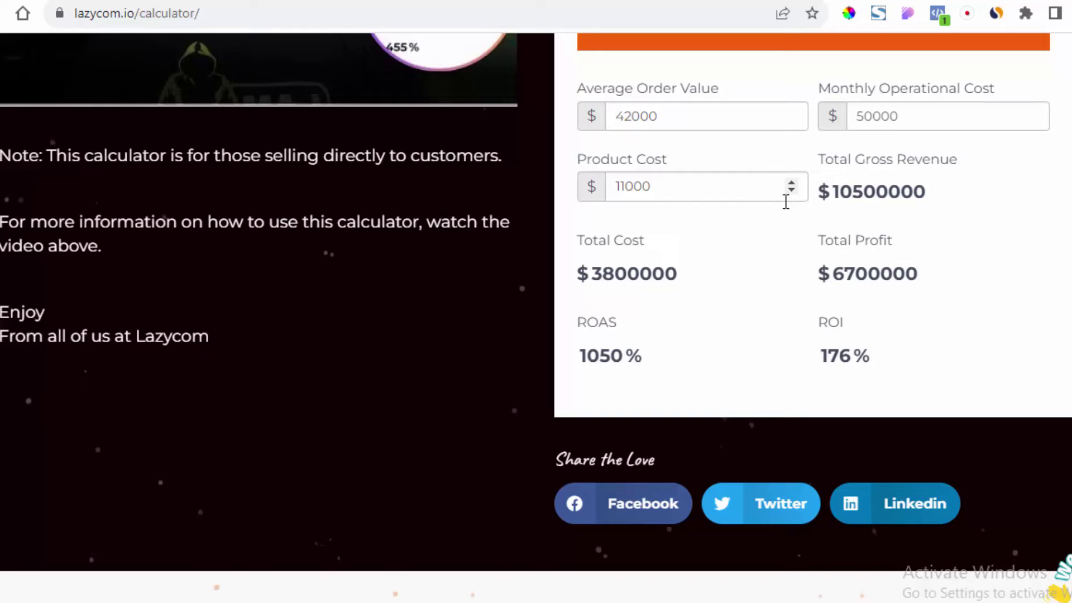
Step: Set the total monthly ad spend to $2000000 and review the recalculated business metrics, including total profit, ROAS and ROI
{"action": "scroll", "coordinate": [785, 202], "scroll_direction": "up", "scroll_amount": 10}
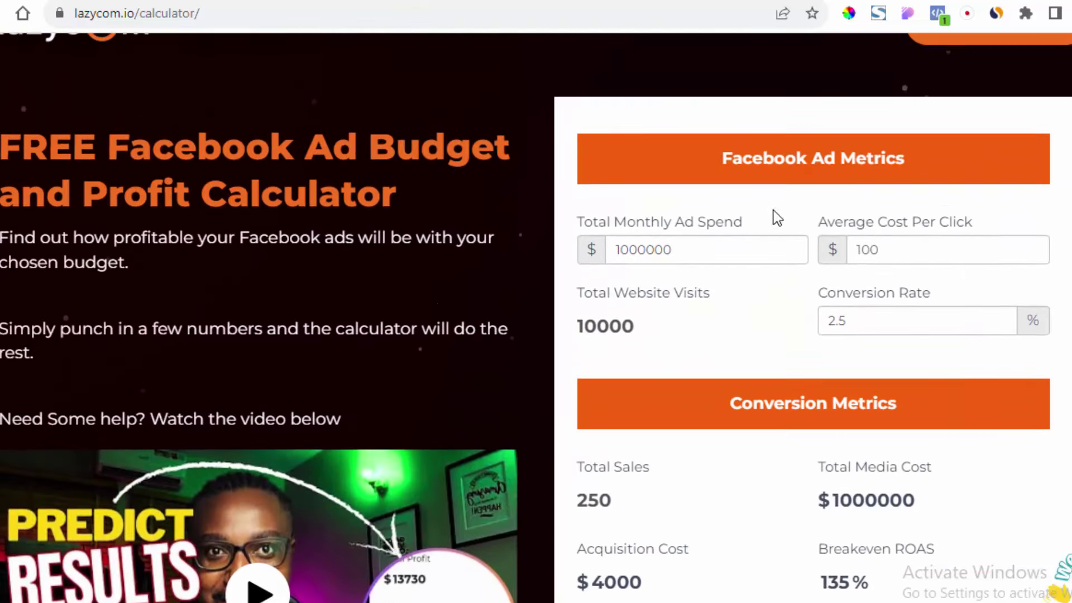
{"action": "left_click", "coordinate": [623, 250]}
{"action": "key", "text": "BackSpace"}
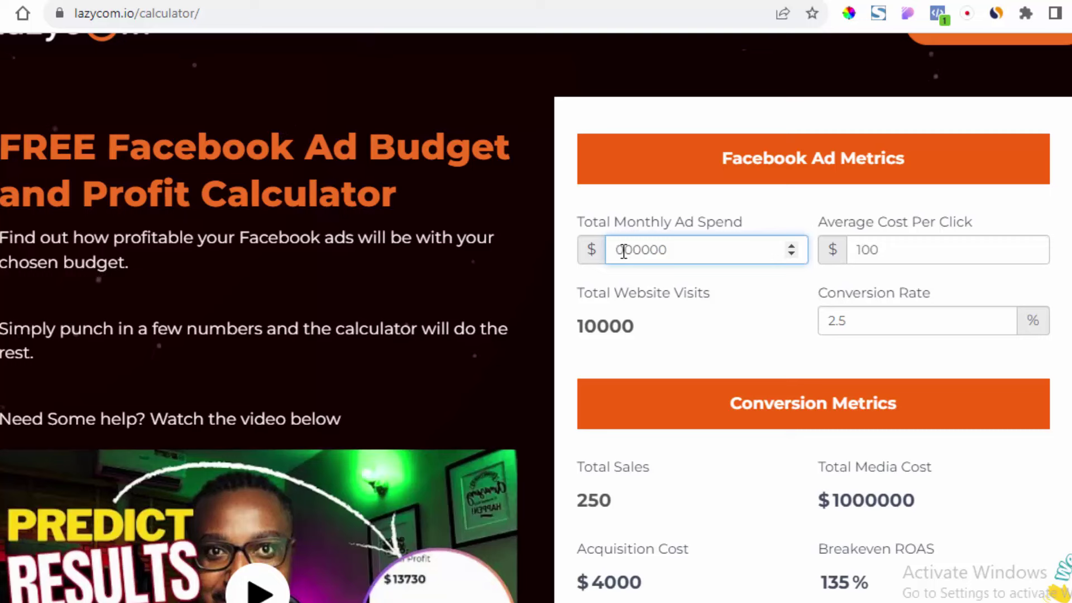
{"action": "type", "text": "2"}
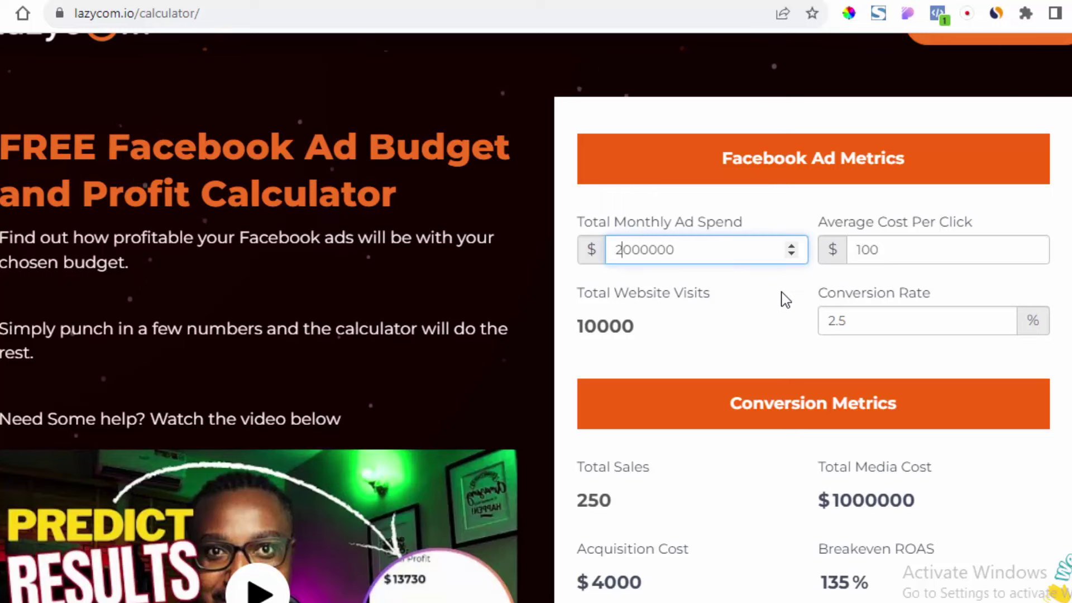
{"action": "left_click", "coordinate": [805, 292]}
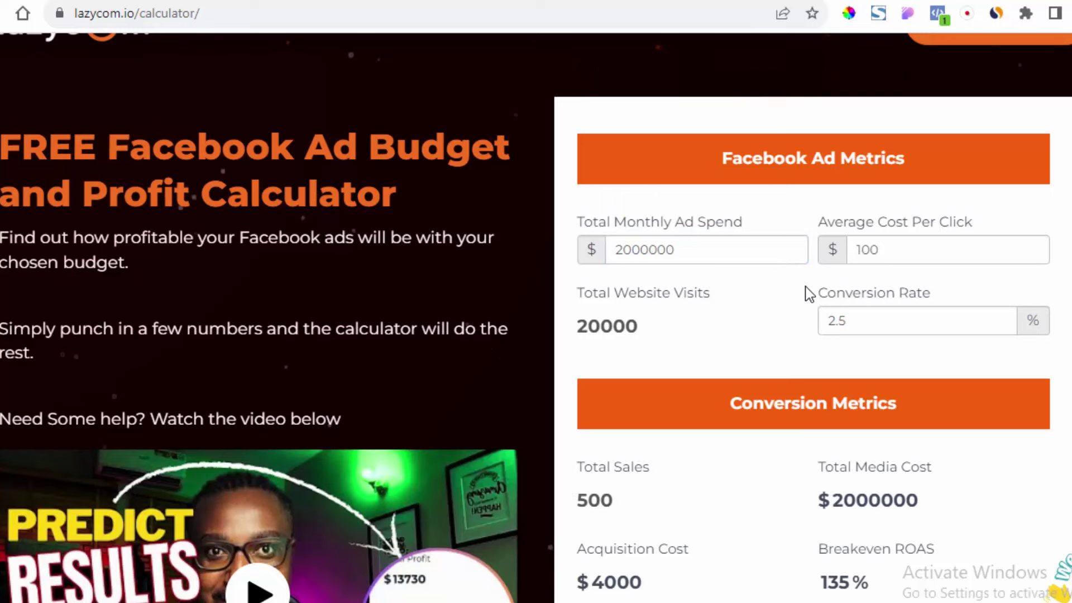
{"action": "scroll", "coordinate": [807, 277], "scroll_direction": "down", "scroll_amount": 10}
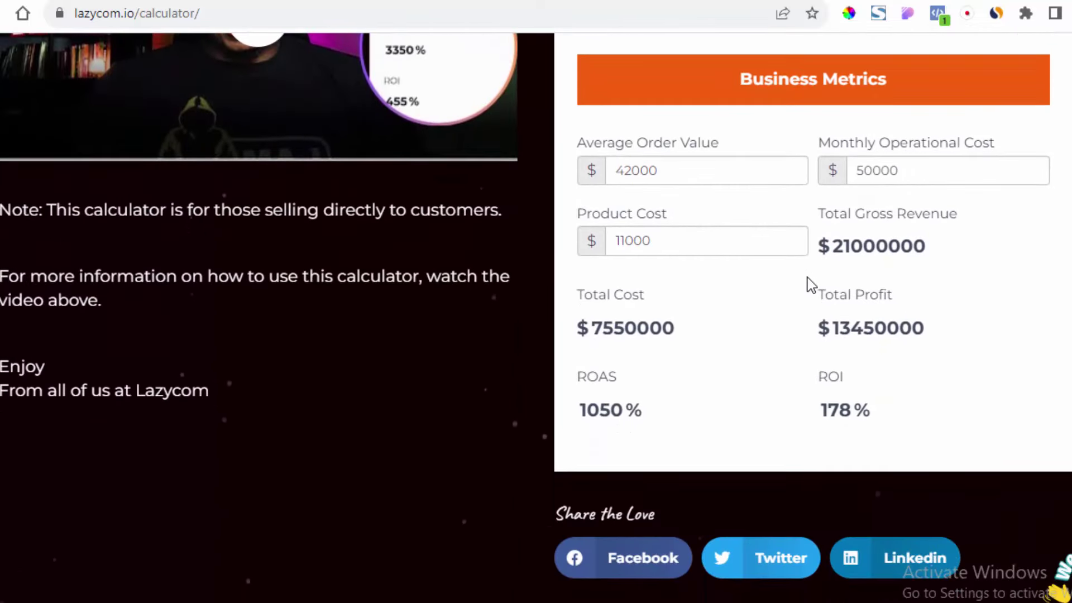
{"action": "scroll", "coordinate": [795, 335], "scroll_direction": "up", "scroll_amount": 1}
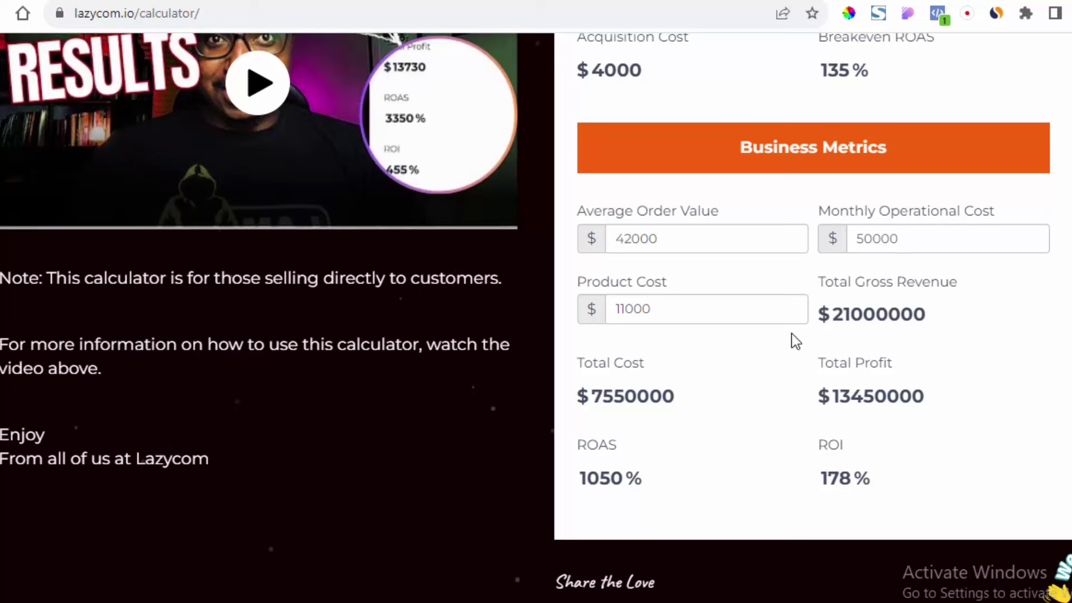
{"action": "scroll", "coordinate": [795, 340], "scroll_direction": "up", "scroll_amount": 2}
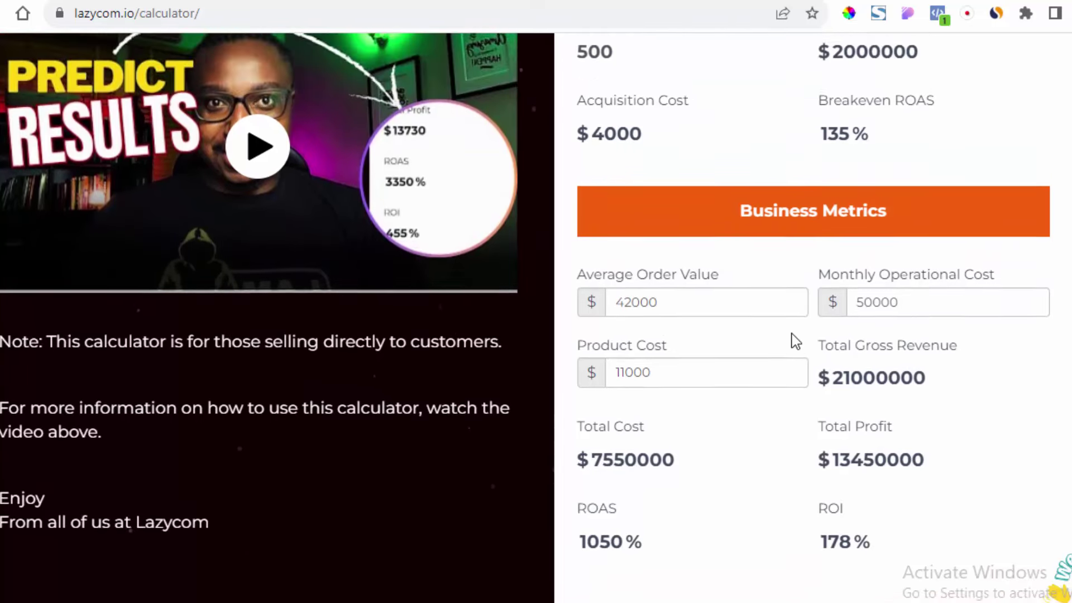